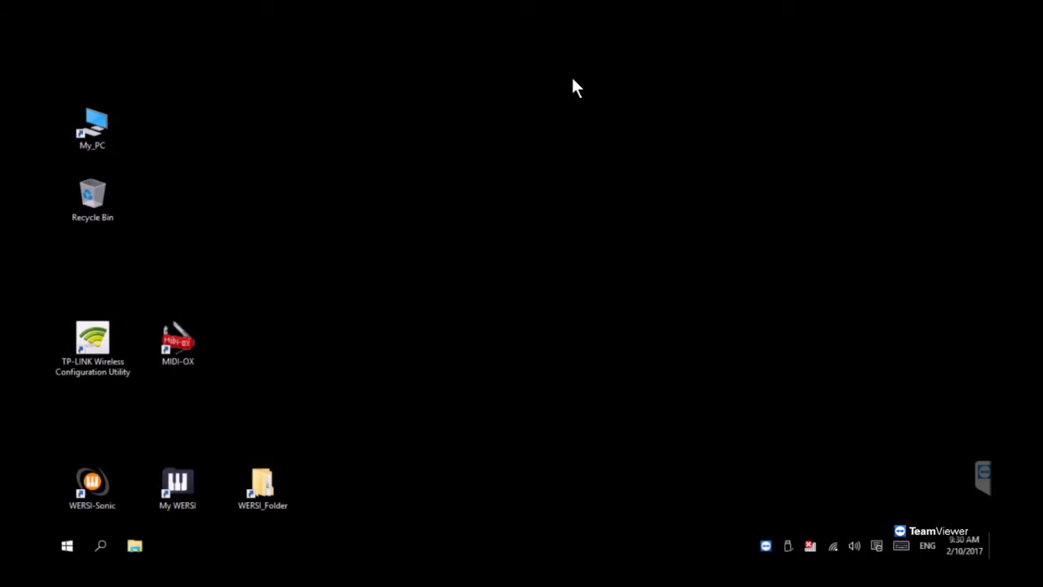
Step: Run InstallHauptwerk_v4.2.1.003 from the C:\temp folder via This PC
double_click(99, 129)
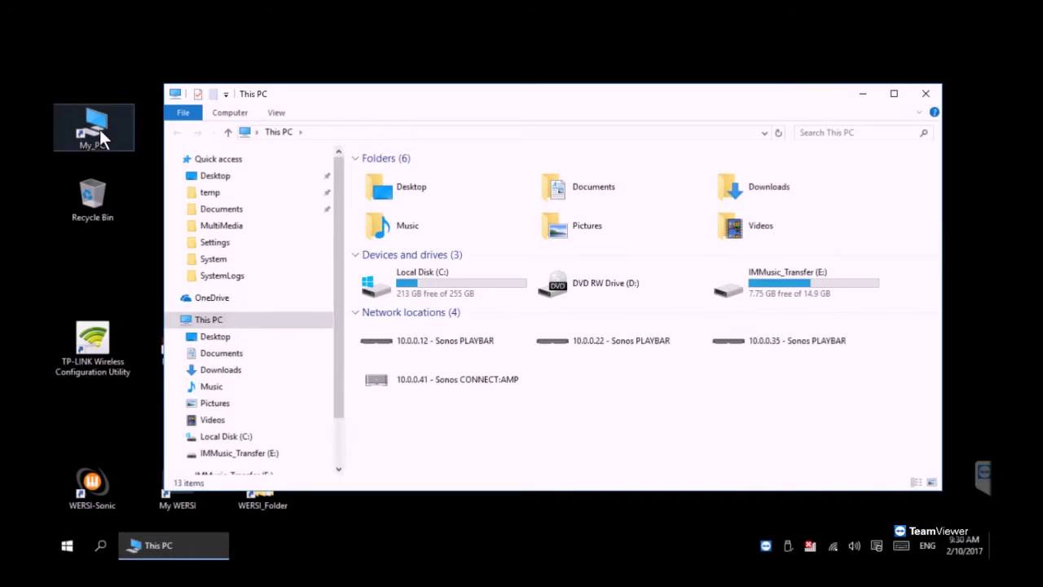
double_click(409, 290)
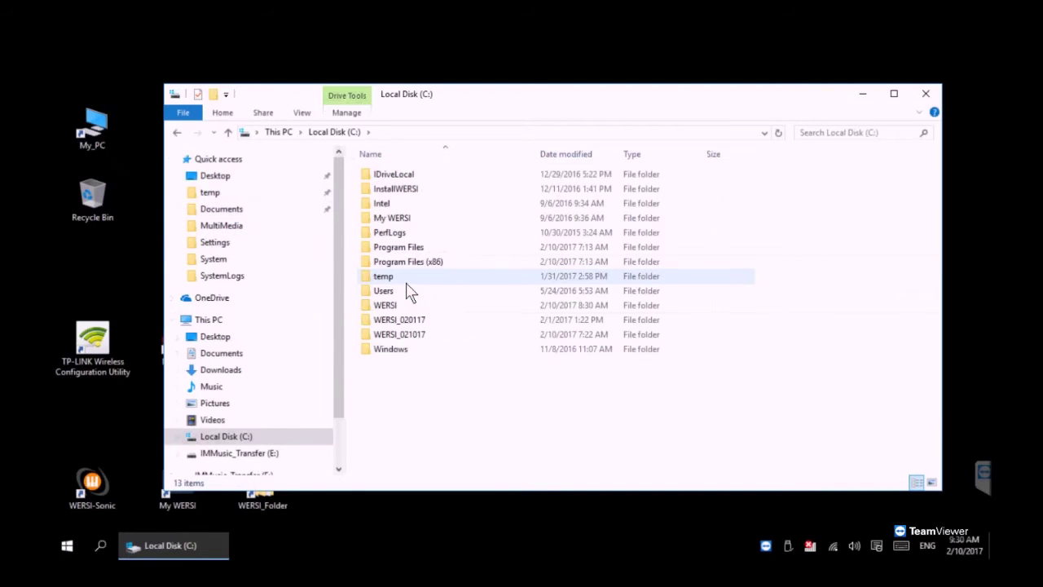
double_click(382, 276)
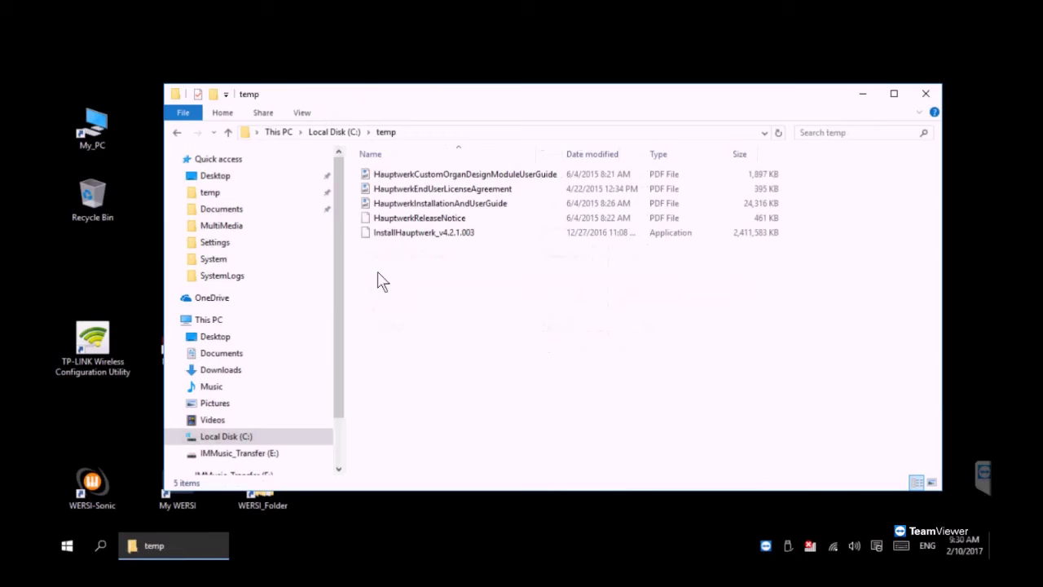
double_click(407, 236)
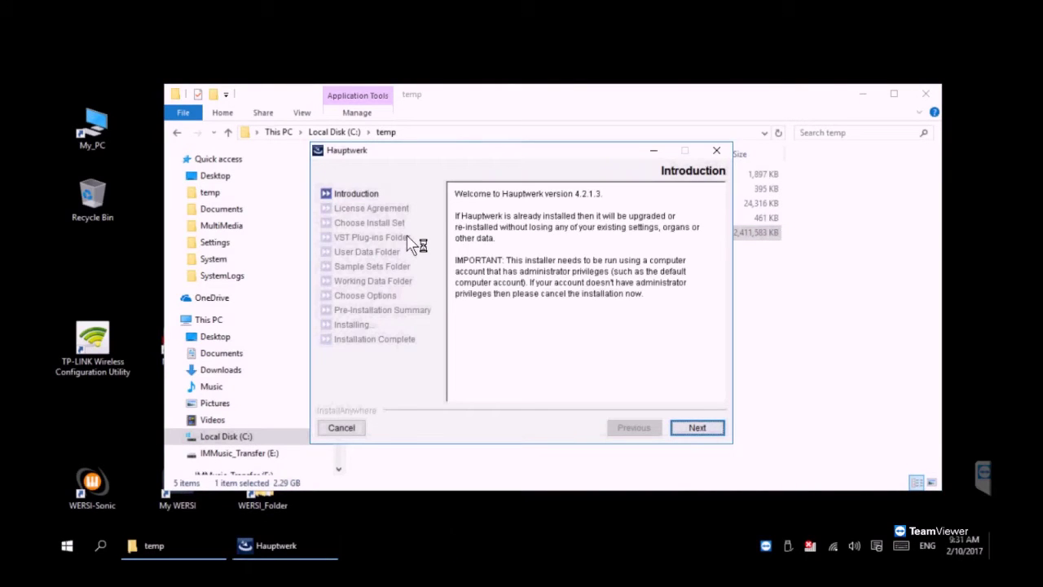
Step: Move past the installer introduction and continue with the Custom install set
click(695, 429)
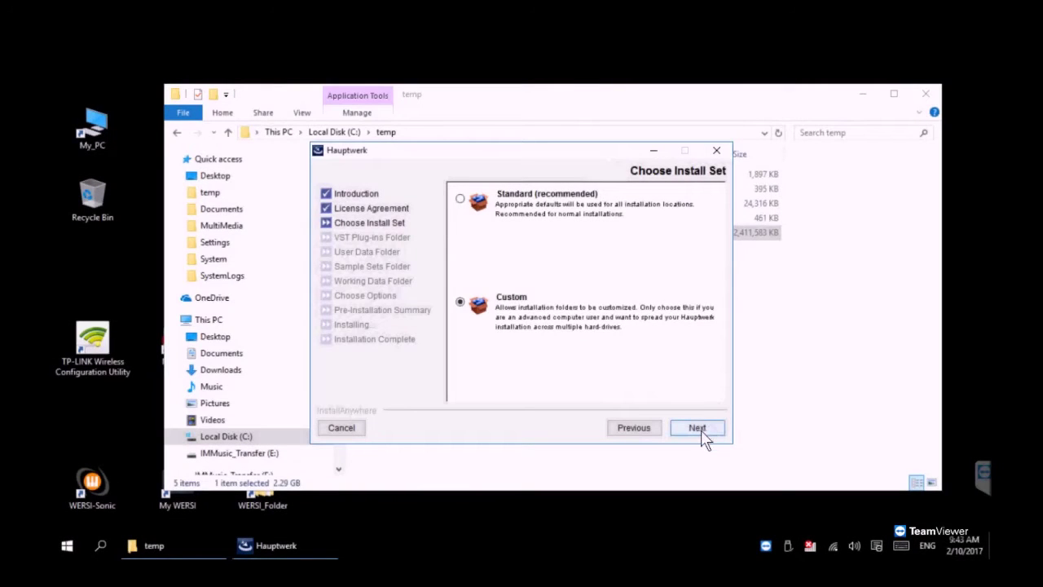
click(699, 428)
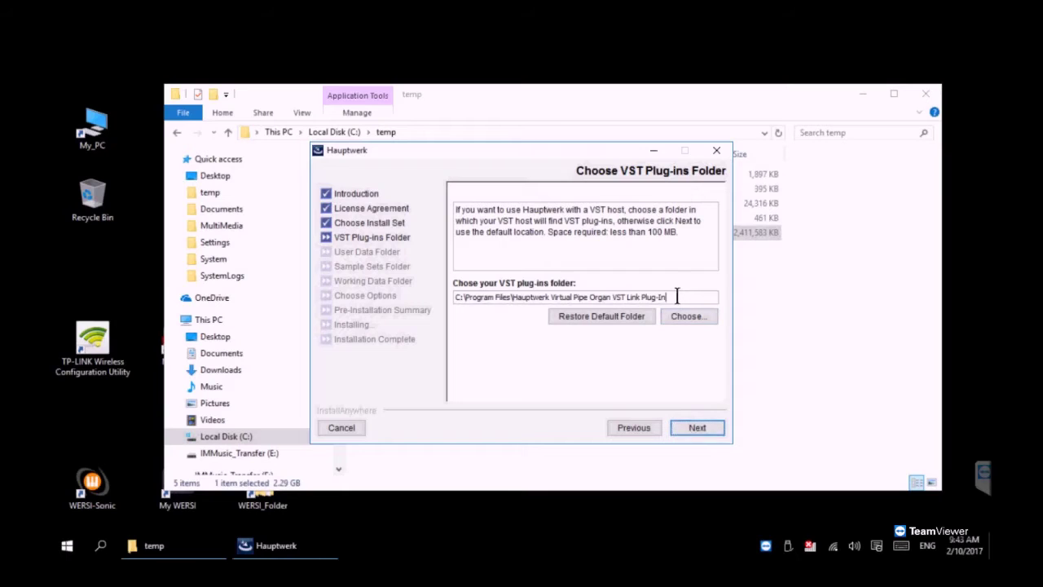
Step: Browse to C:\WERSI\Plugins as the VST plug-ins folder and continue
drag(673, 297, 637, 296)
click(687, 317)
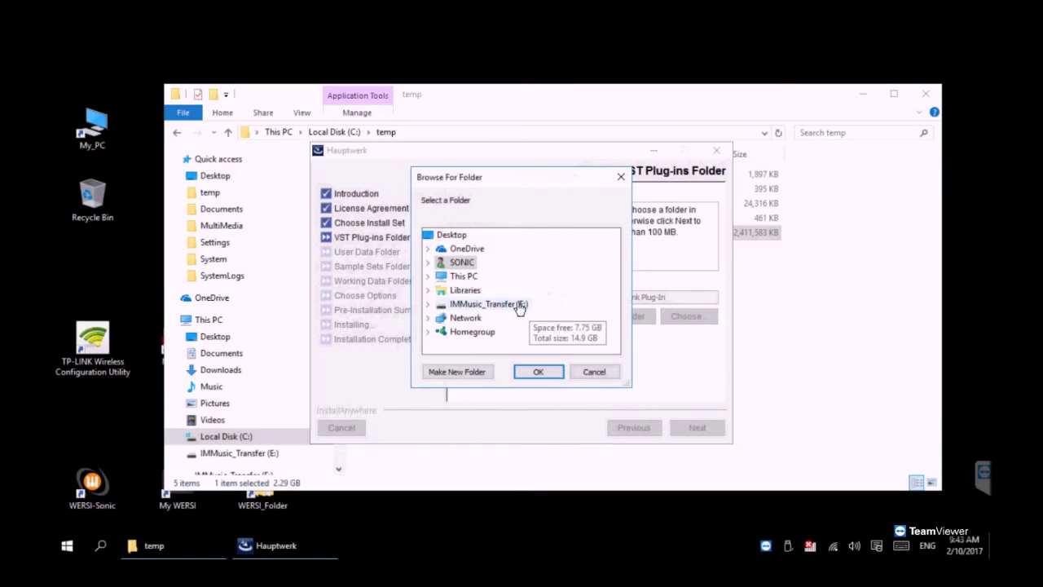
click(430, 276)
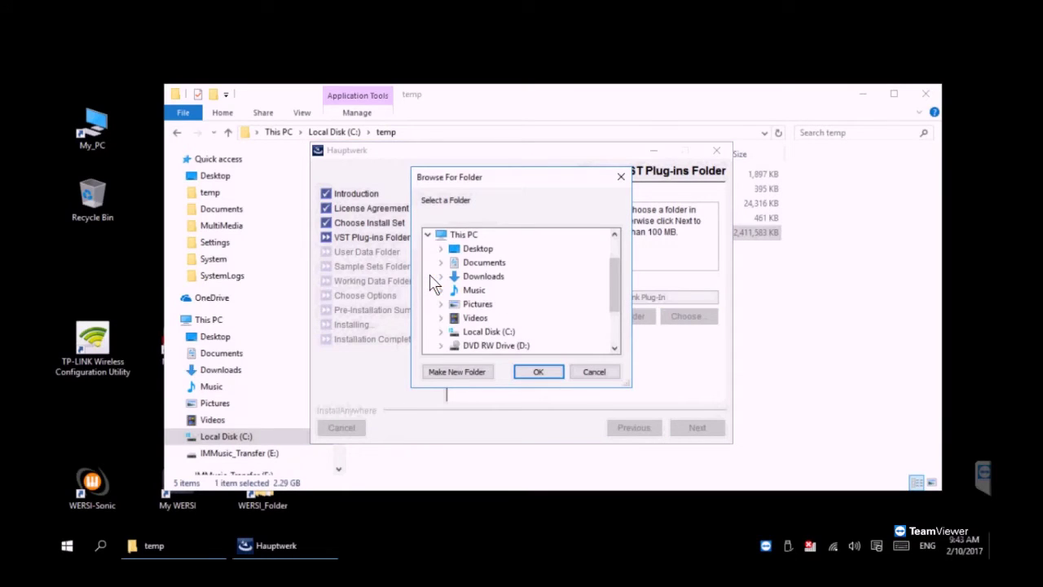
click(440, 332)
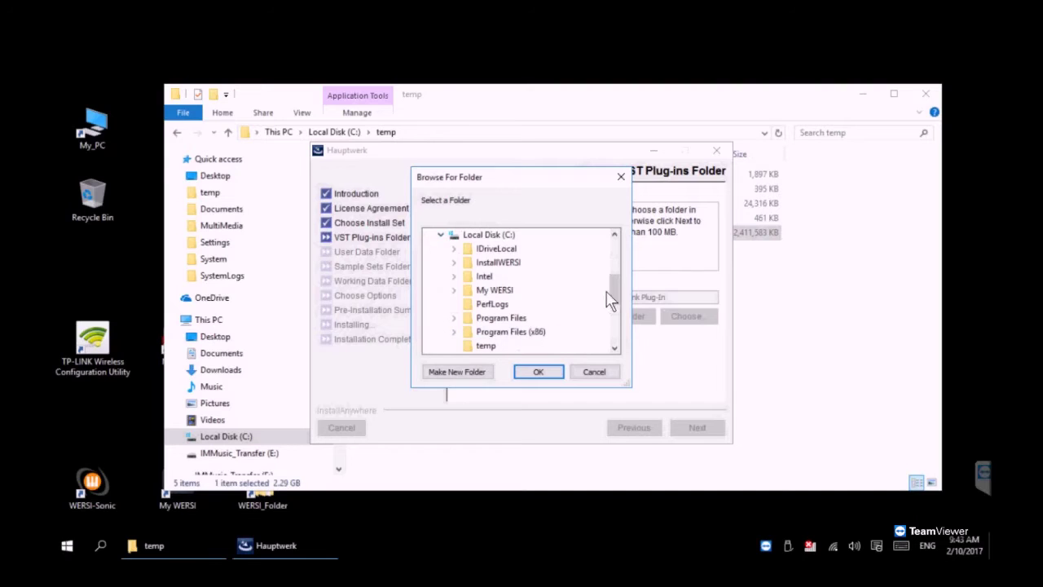
drag(614, 288, 615, 315)
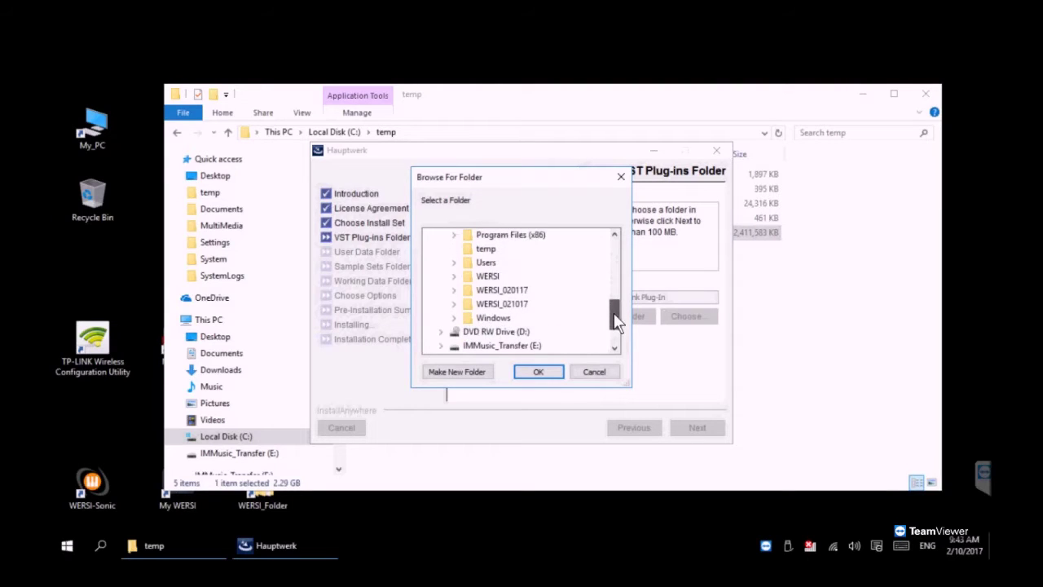
click(455, 276)
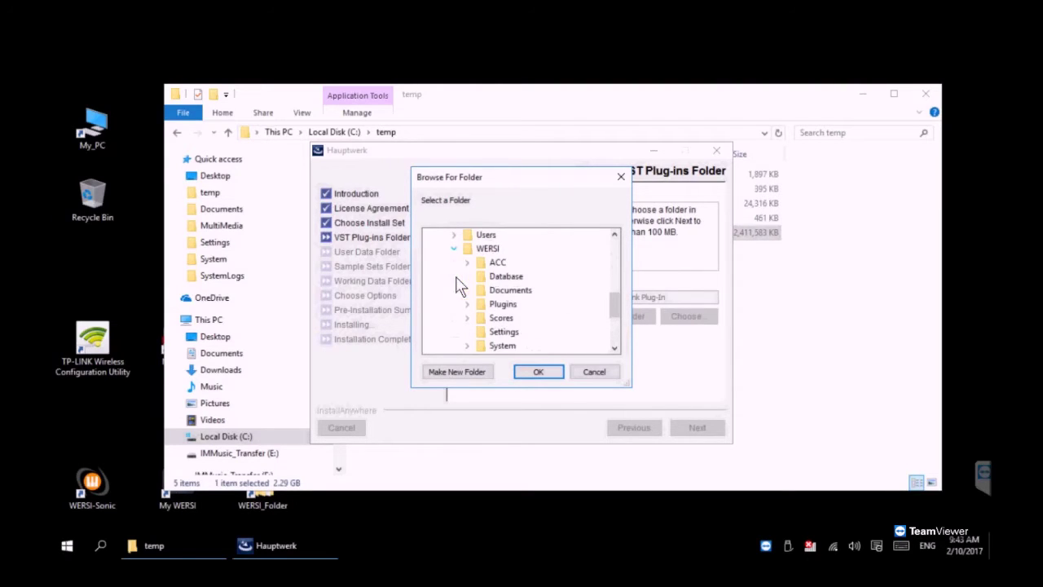
double_click(501, 306)
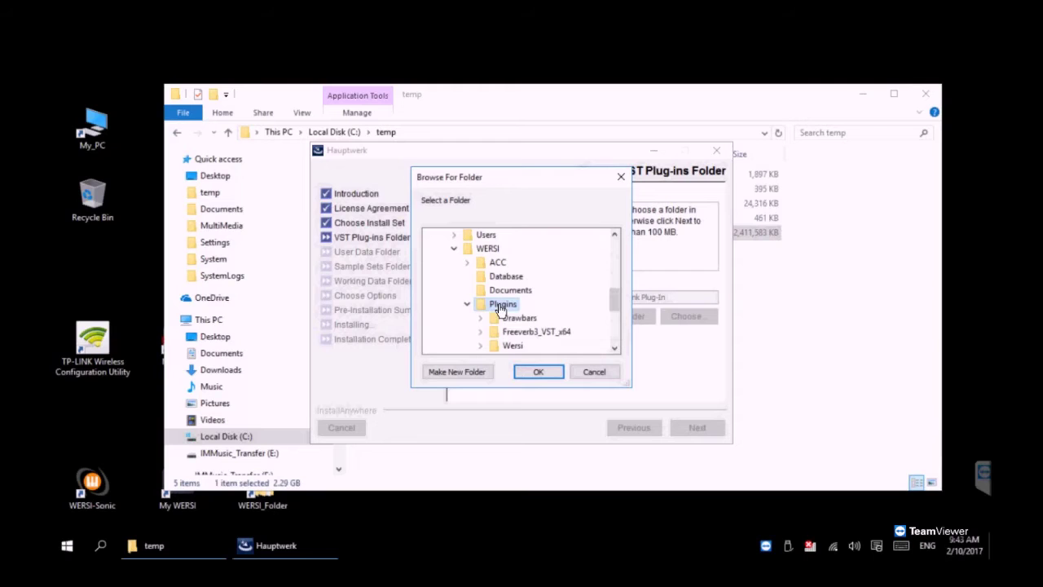
click(538, 372)
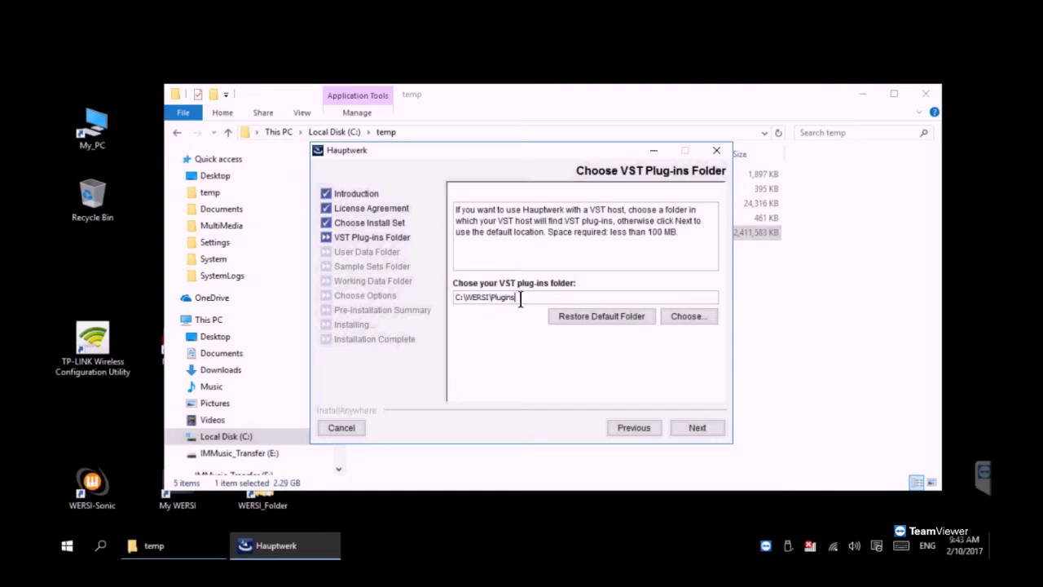
drag(518, 298, 437, 298)
click(703, 437)
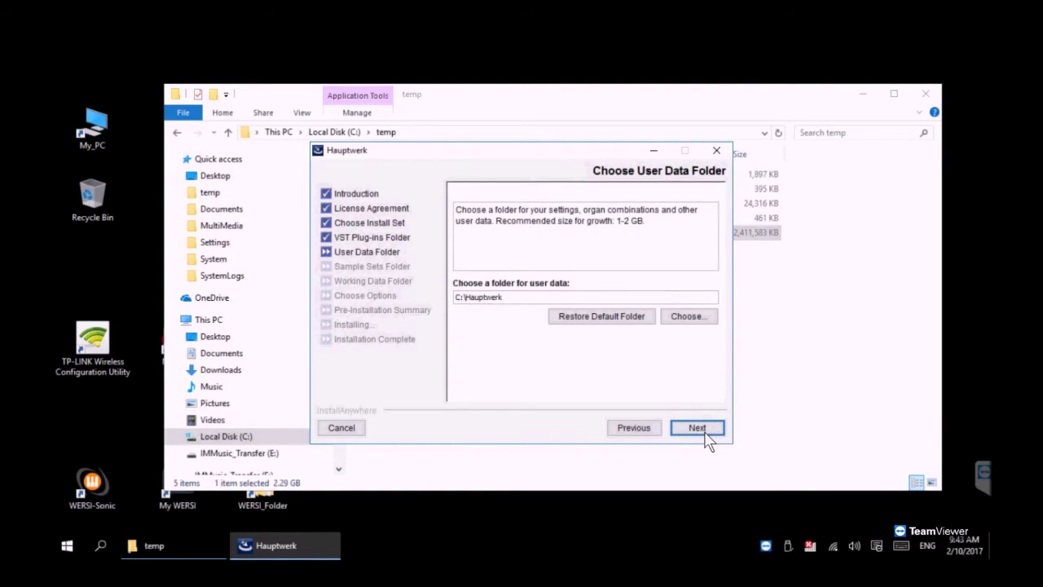
Step: Keep C:\Hauptwerk for user, sample set and working data, skip auto-start, and install
click(701, 432)
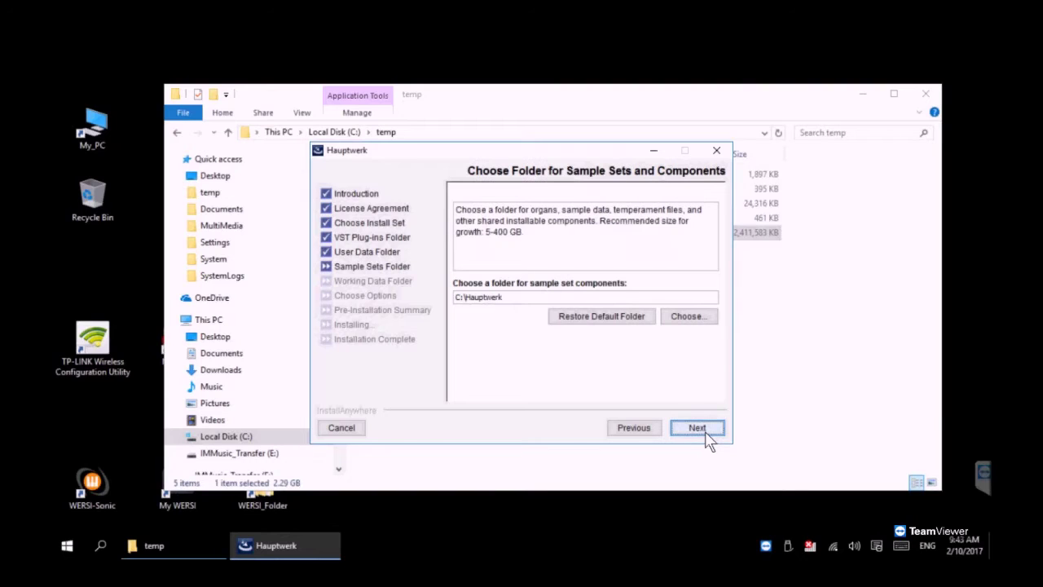
click(699, 431)
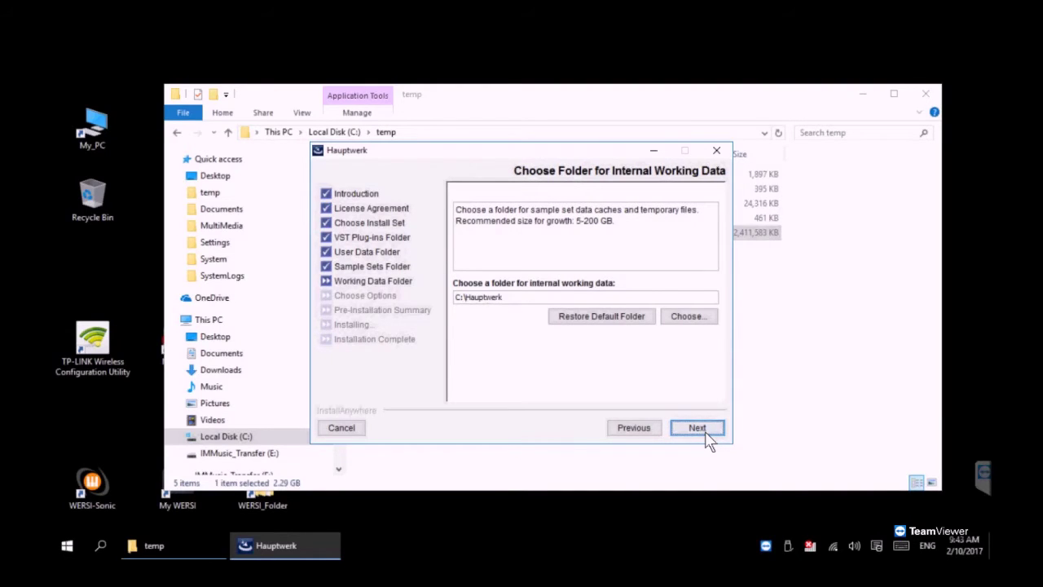
click(699, 430)
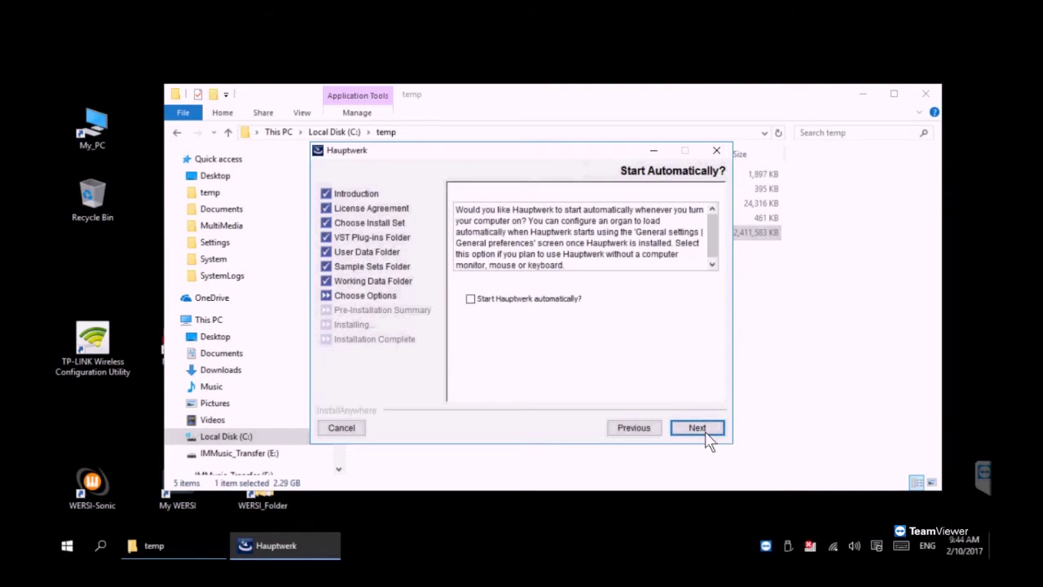
click(706, 433)
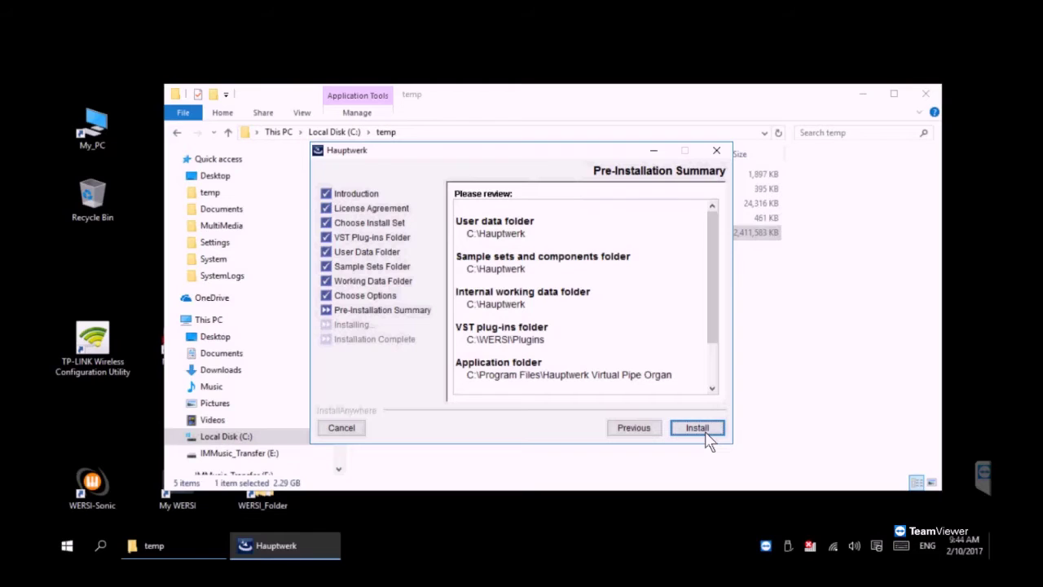
drag(716, 319, 718, 373)
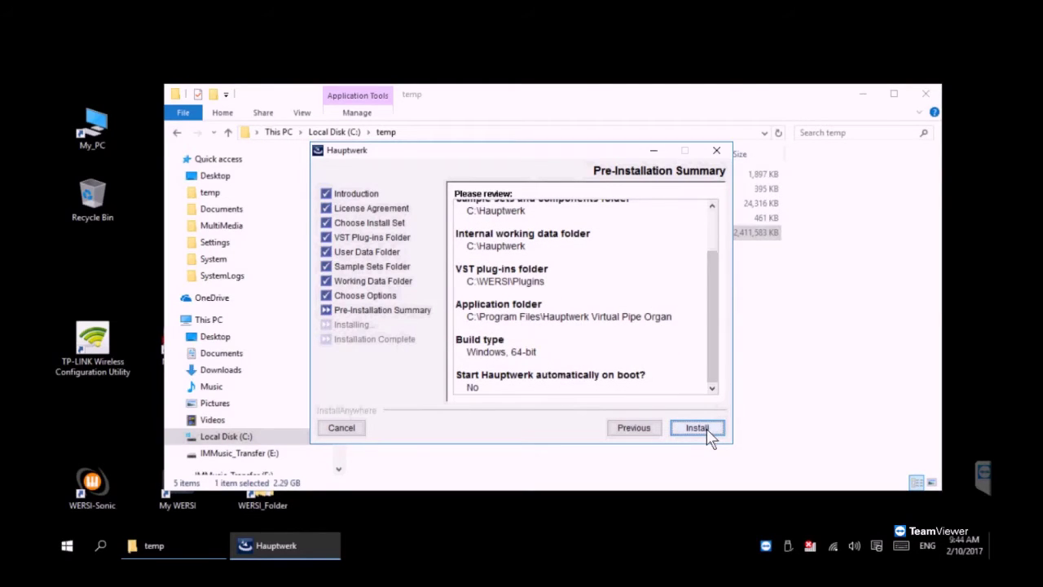
click(706, 431)
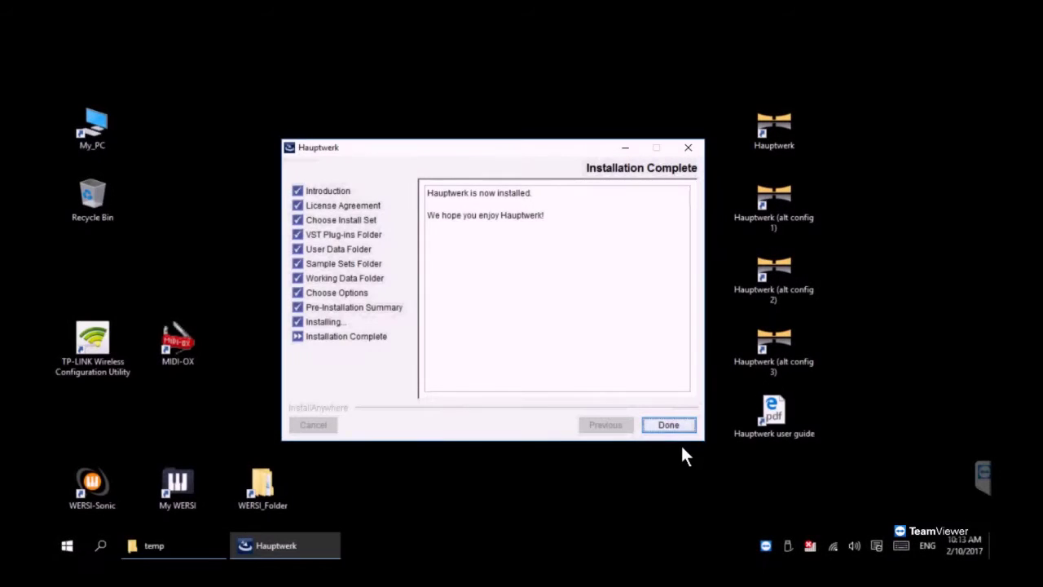
Step: Close the finished installer and launch Hauptwerk from its desktop shortcut
click(675, 425)
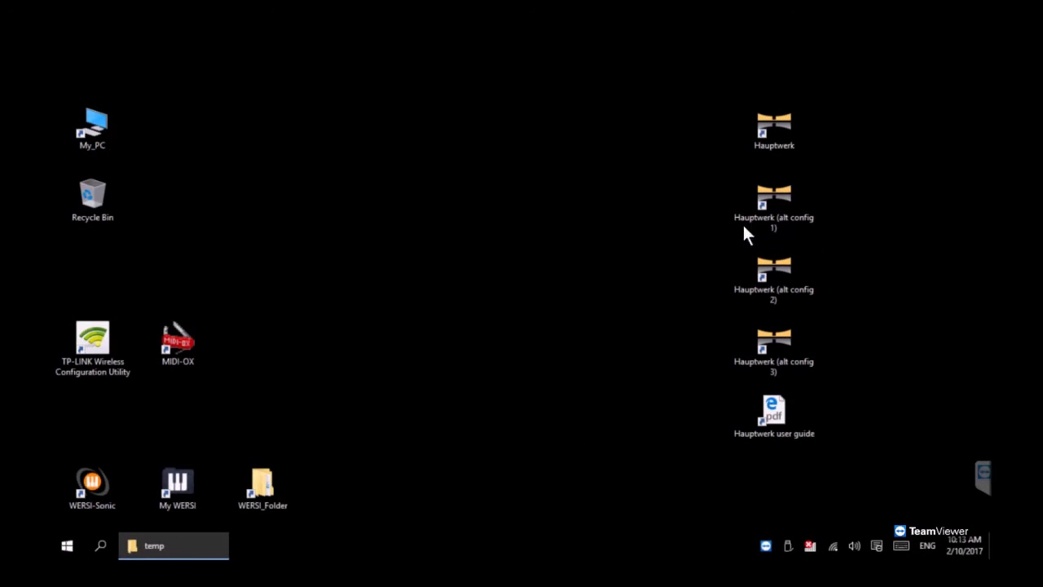
double_click(779, 131)
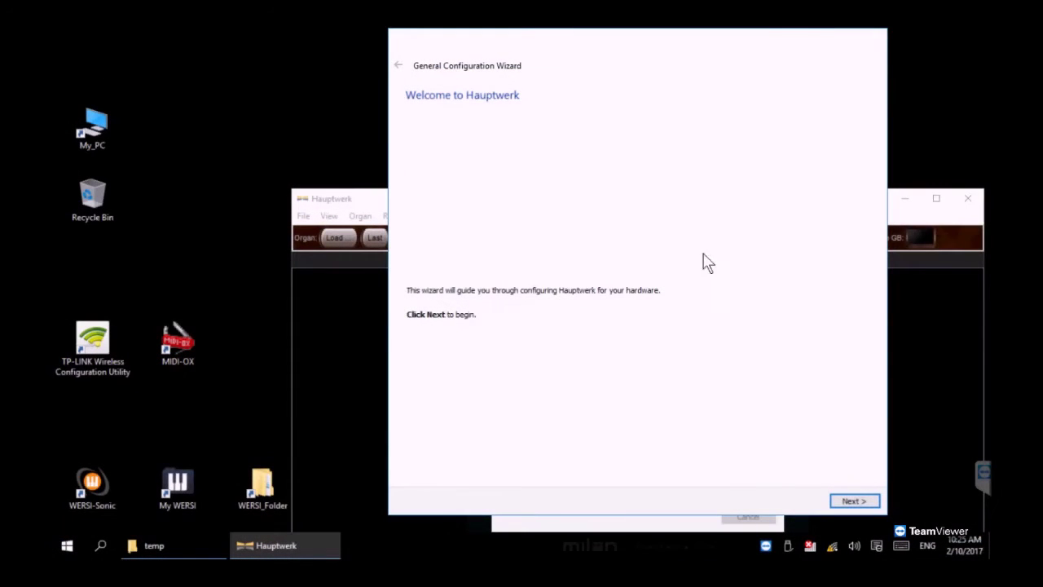
Step: Choose the Wersi electronic organ as hardware and Hauptwerk VST Link as console MIDI input
click(859, 503)
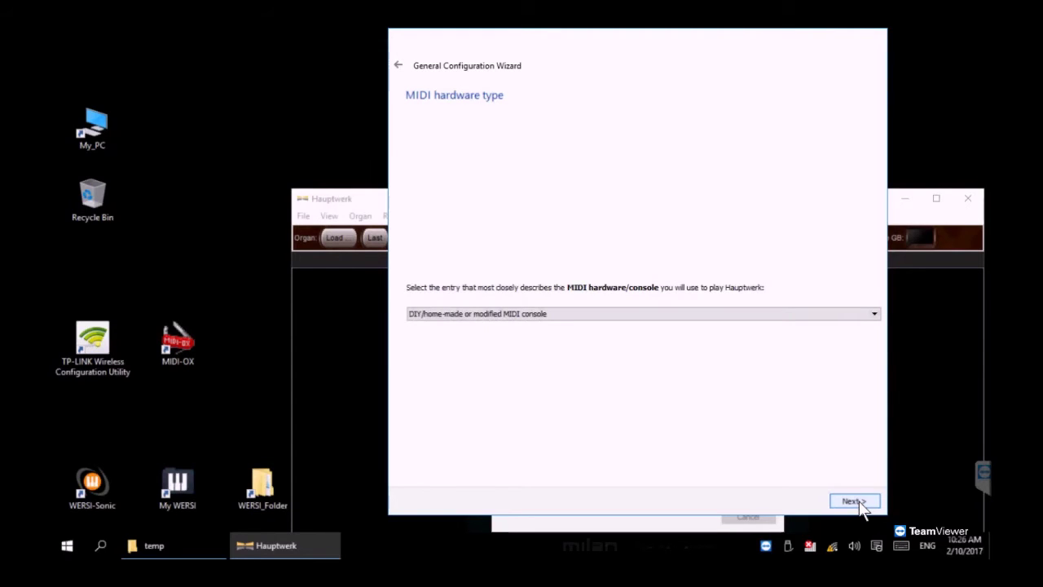
click(874, 314)
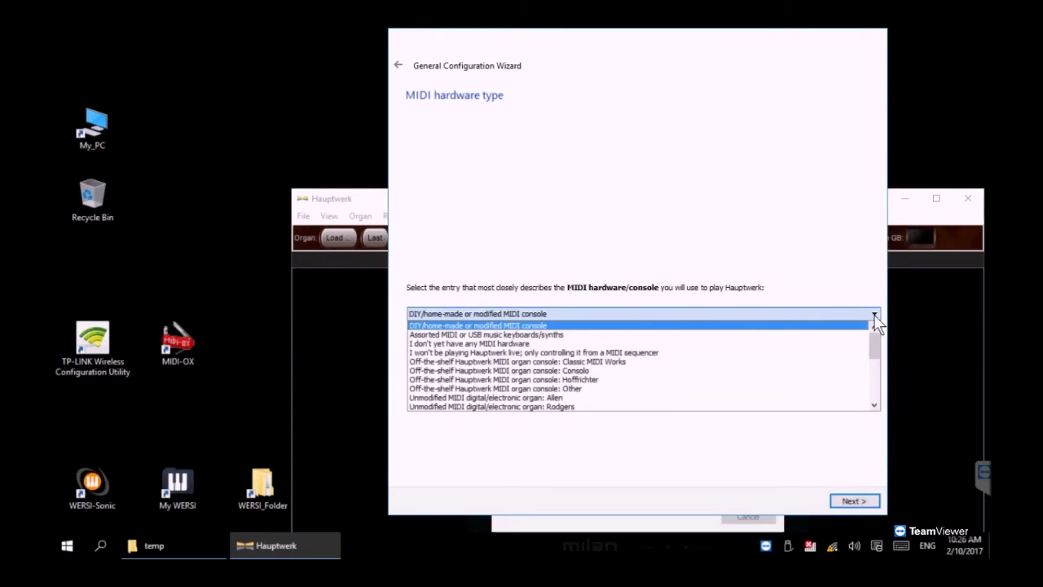
scroll(880, 365, down, 1)
scroll(880, 365, down, 3)
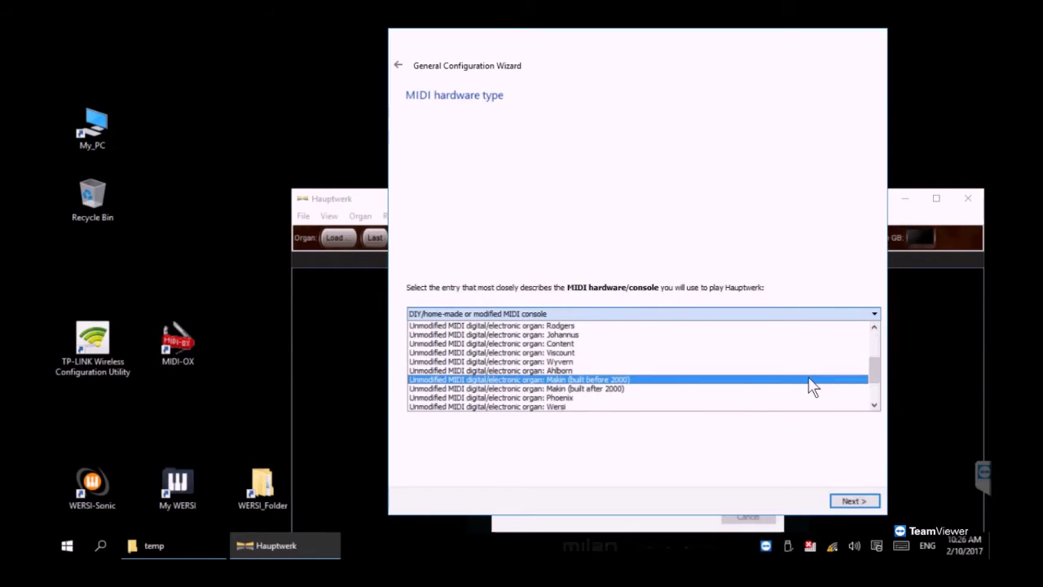
click(564, 406)
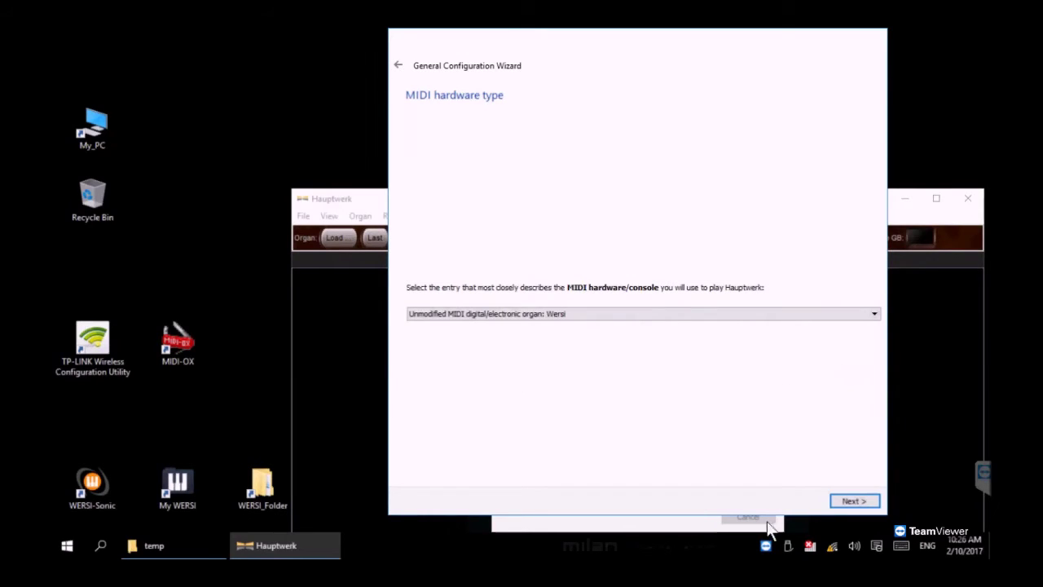
click(850, 504)
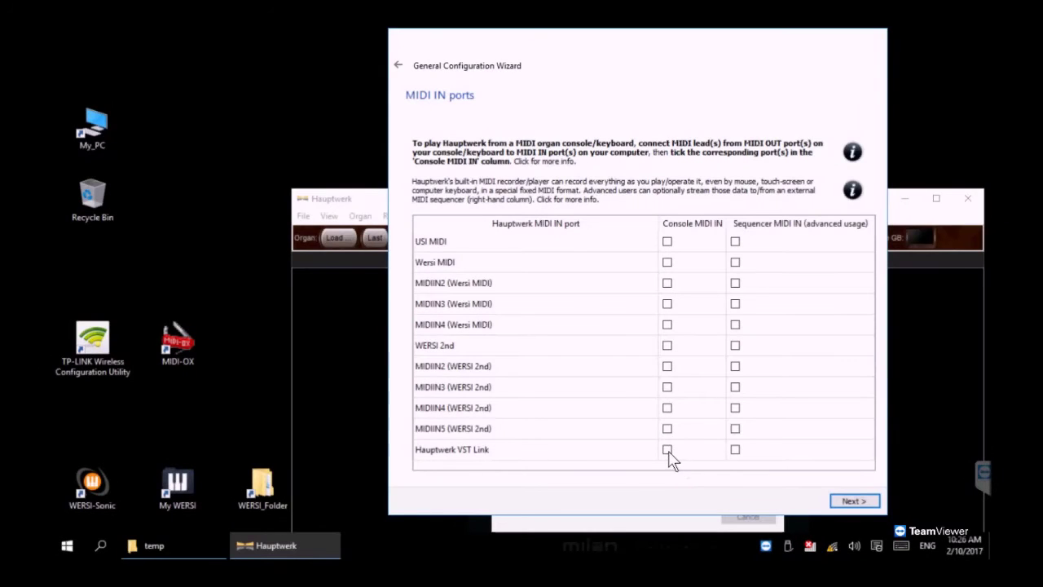
click(669, 455)
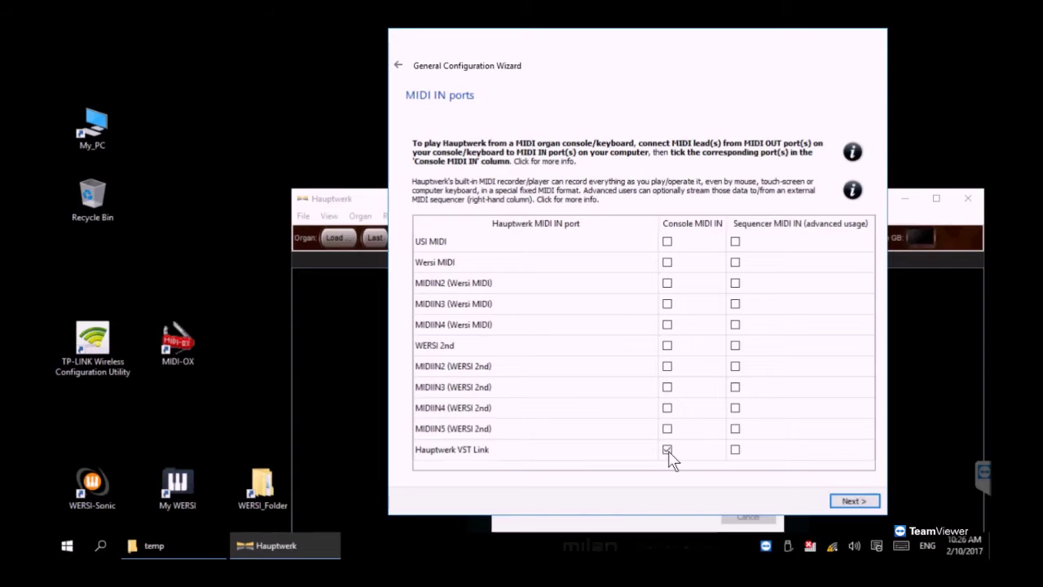
click(854, 502)
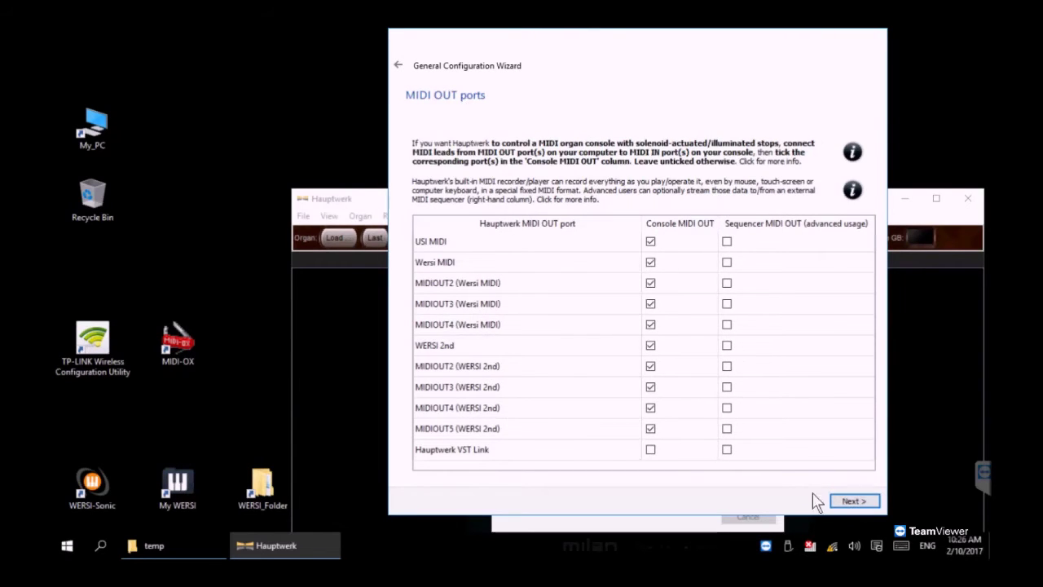
Step: Keep only Hauptwerk VST Link as console MIDI output, unticking USI, Wersi and WERSI 2nd ports, and finish
click(649, 449)
click(650, 428)
click(650, 408)
click(650, 387)
click(650, 366)
click(650, 345)
click(651, 326)
click(650, 304)
click(651, 262)
click(651, 241)
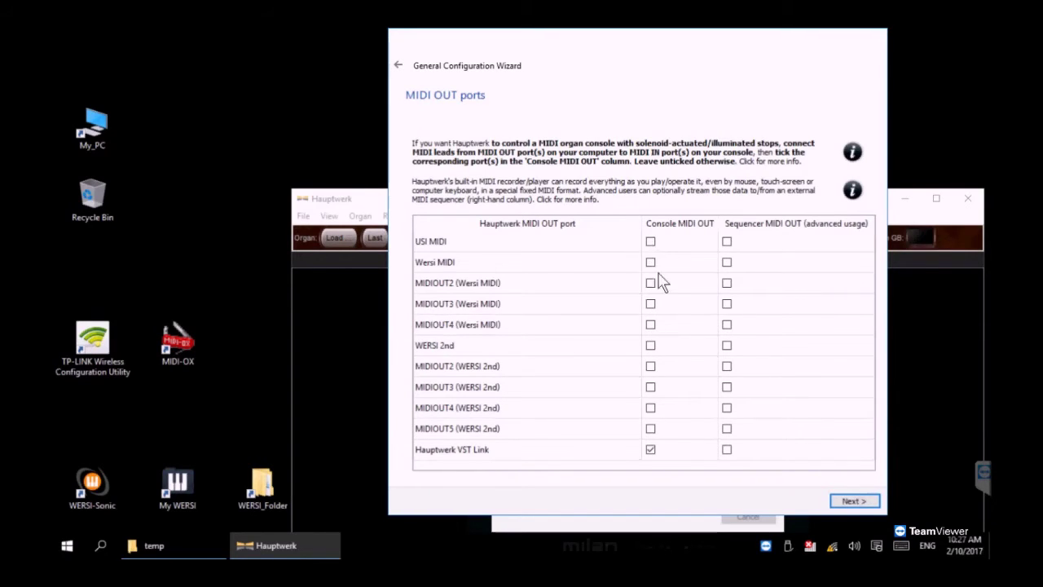
click(849, 502)
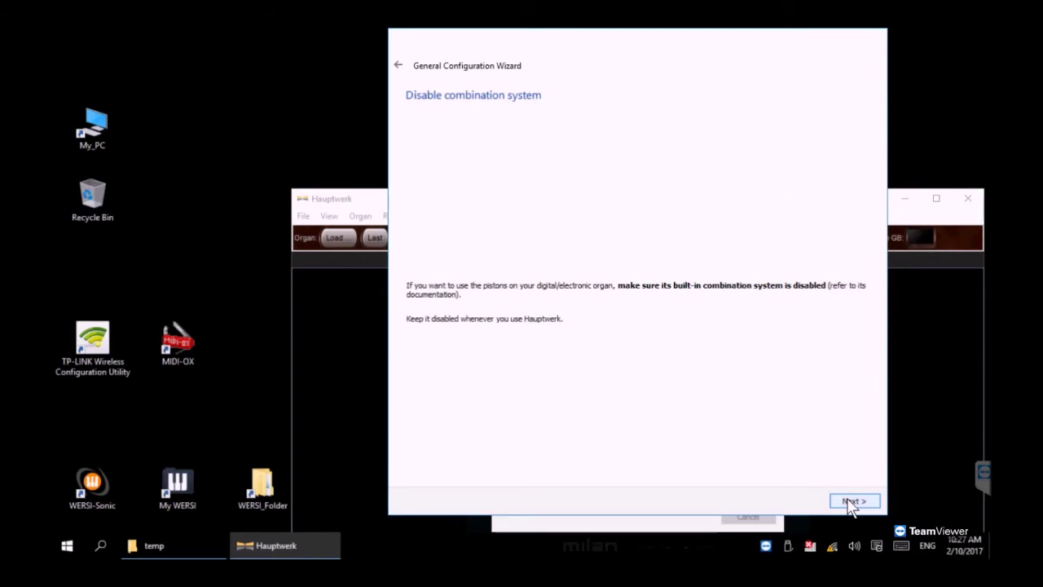
click(851, 502)
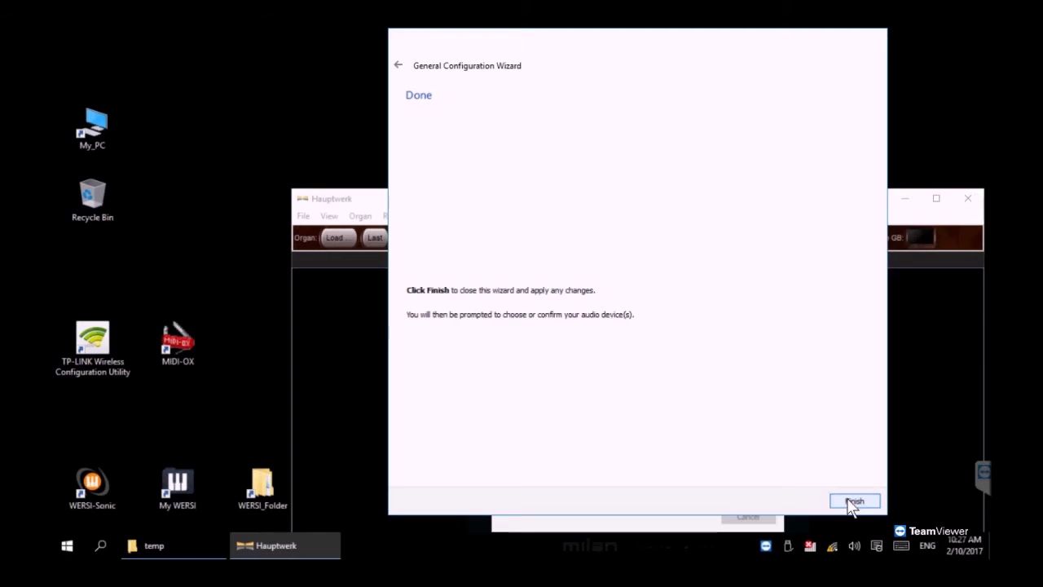
click(852, 502)
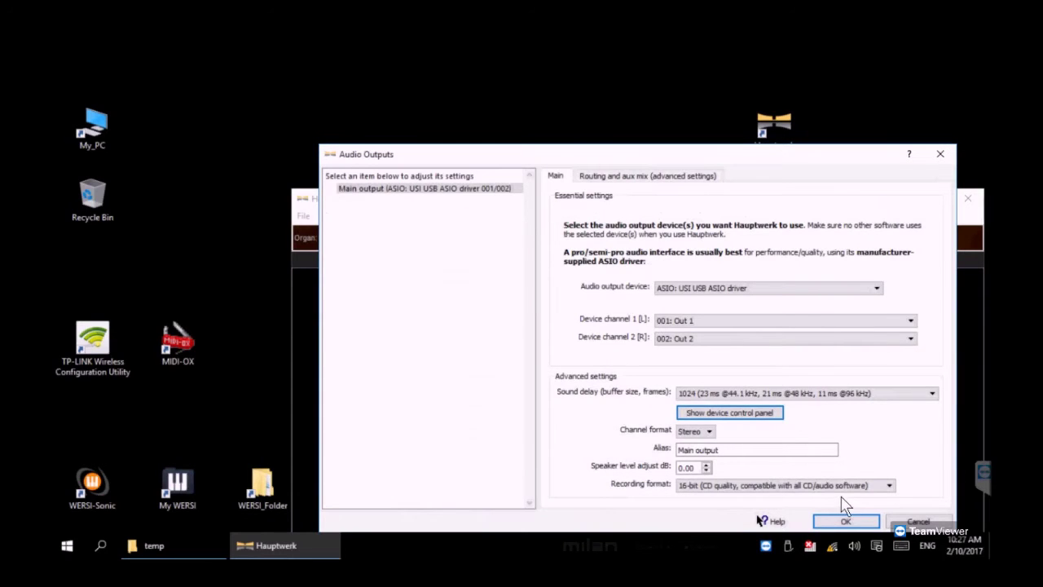
Step: Set audio output to Hauptwerk VST Link and load StAnnesMoseley with default memory options
click(877, 291)
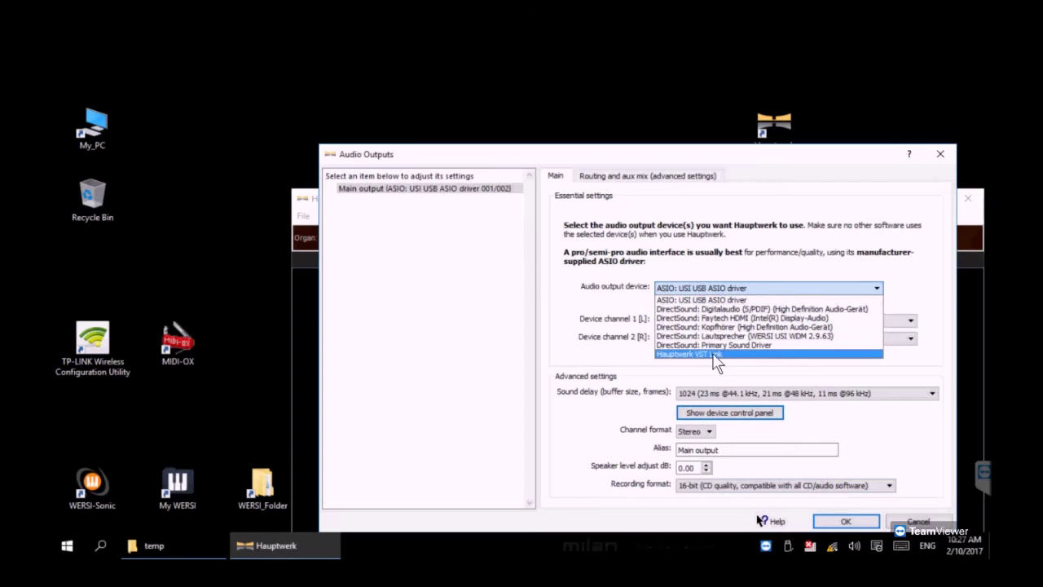
click(714, 355)
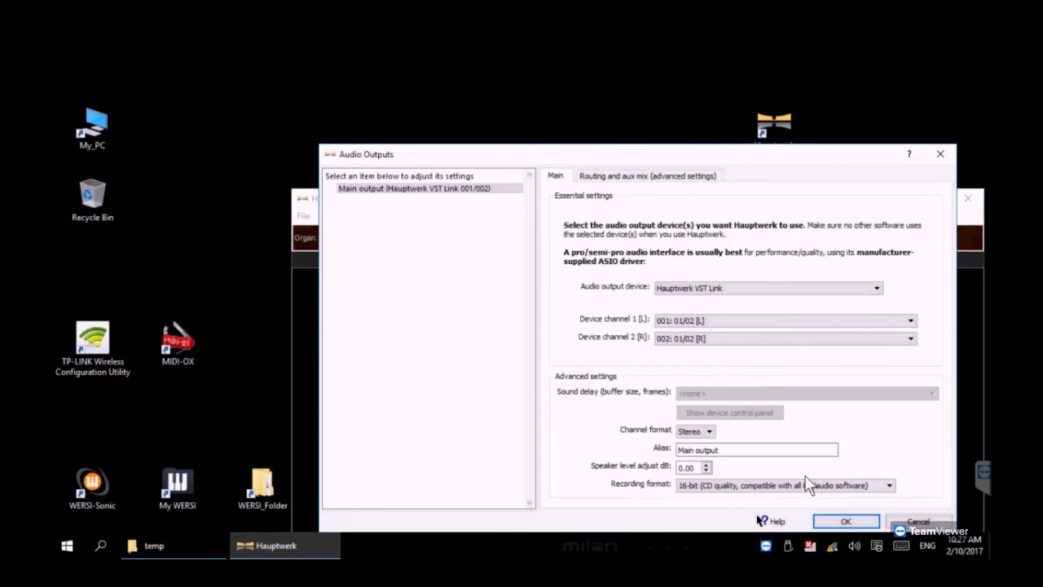
click(844, 523)
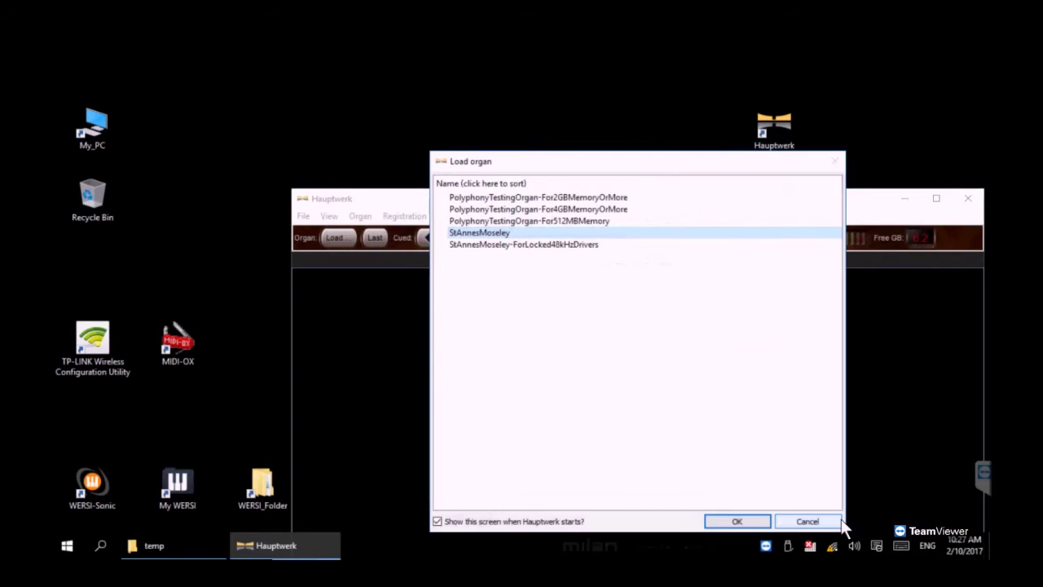
click(737, 522)
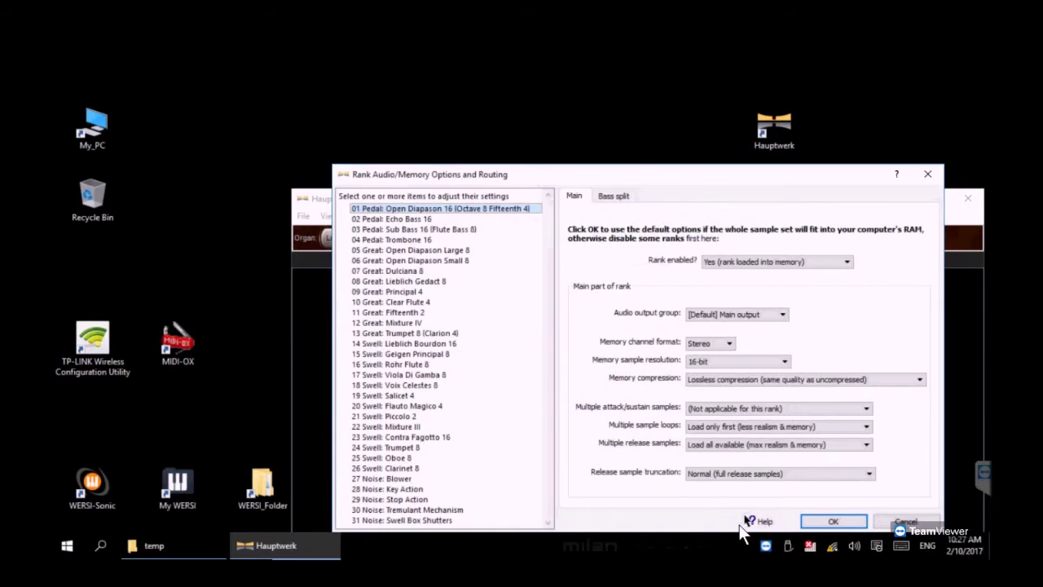
click(832, 523)
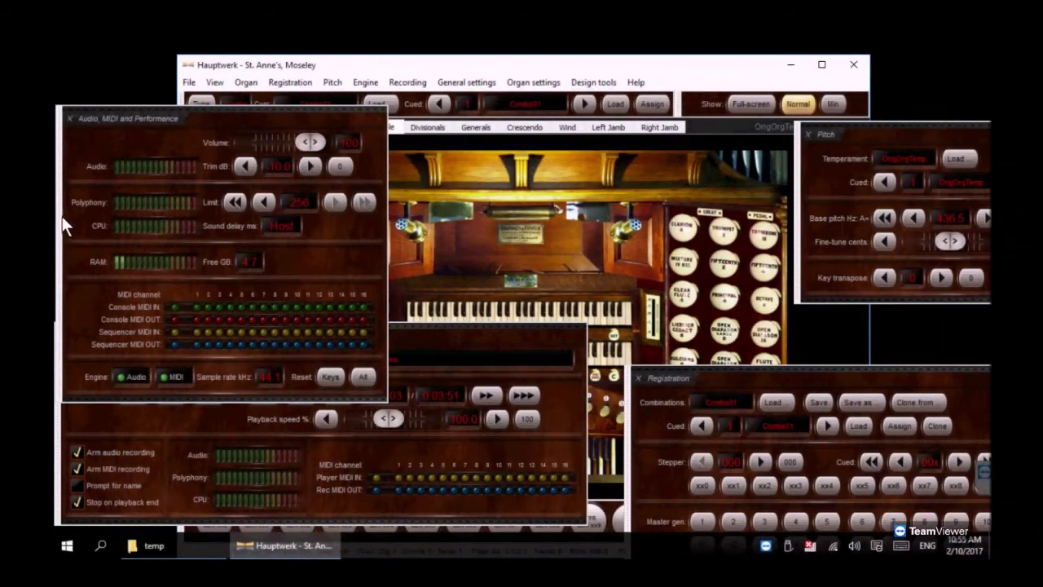
Step: Close the Pitch, Registration, Audio/MIDI/Performance and Recorder/Player panels
drag(63, 216, 79, 243)
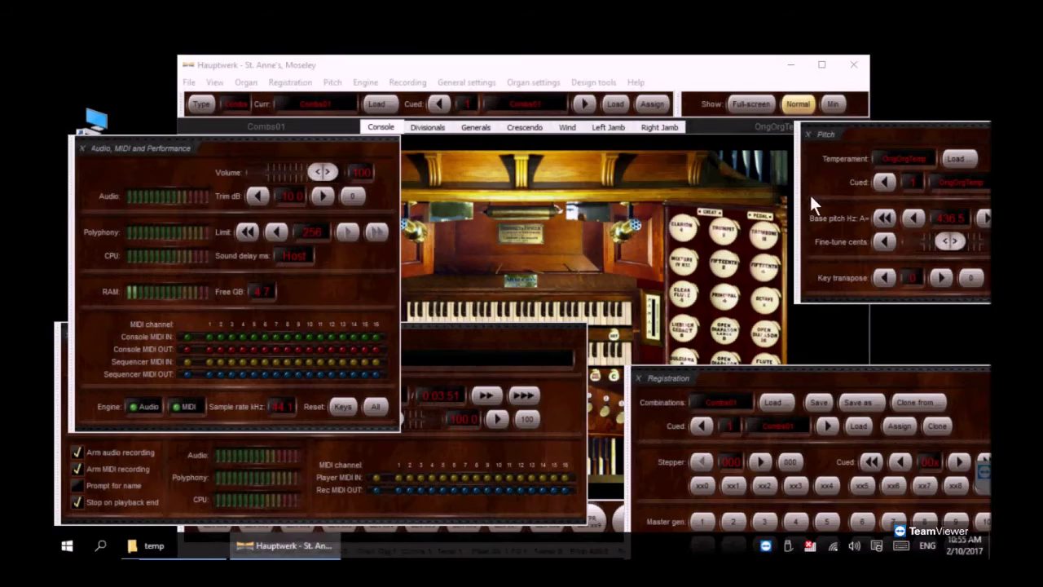
drag(795, 190, 749, 227)
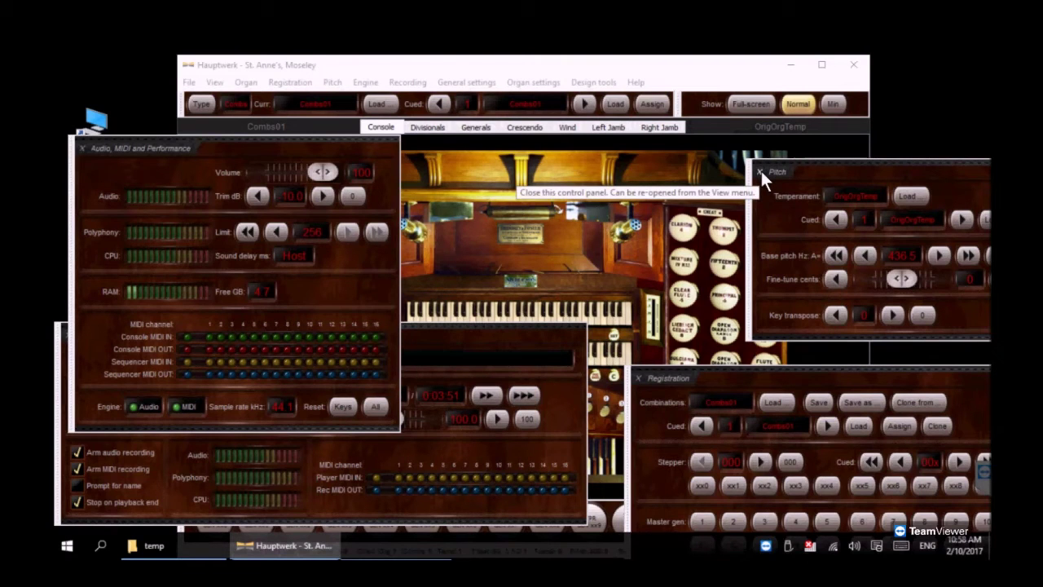
click(759, 172)
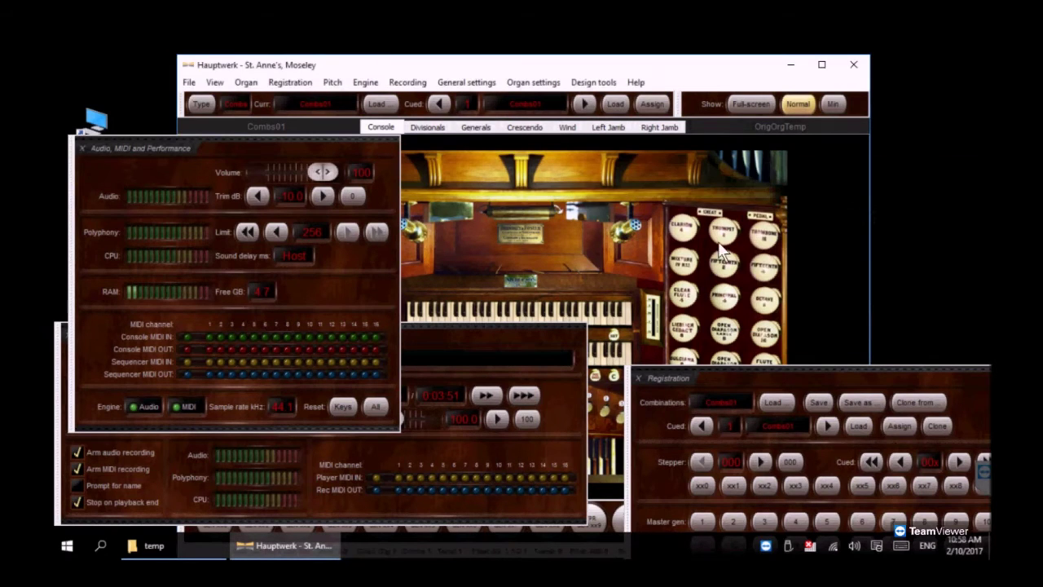
click(640, 377)
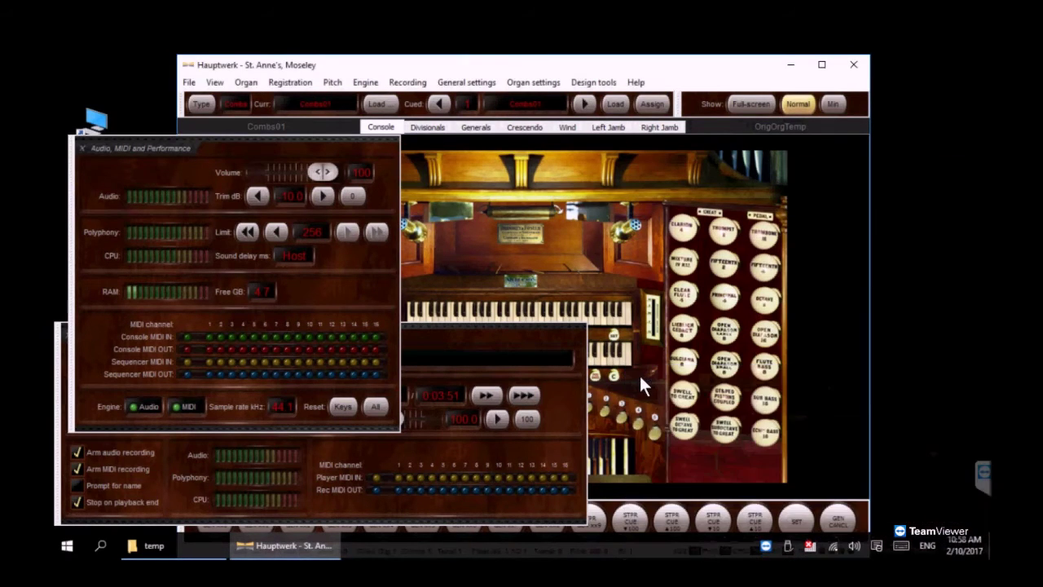
click(82, 148)
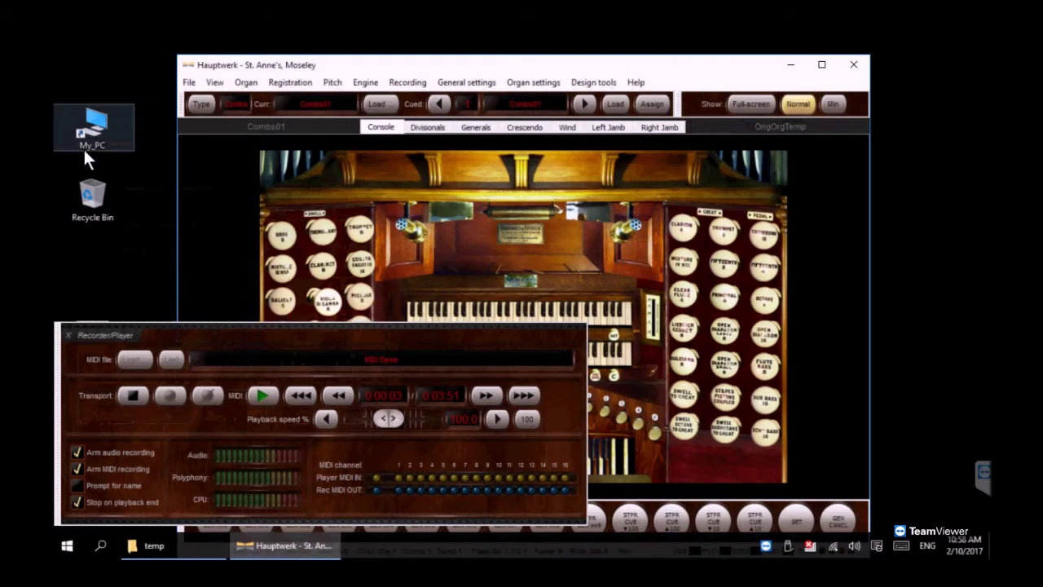
click(69, 333)
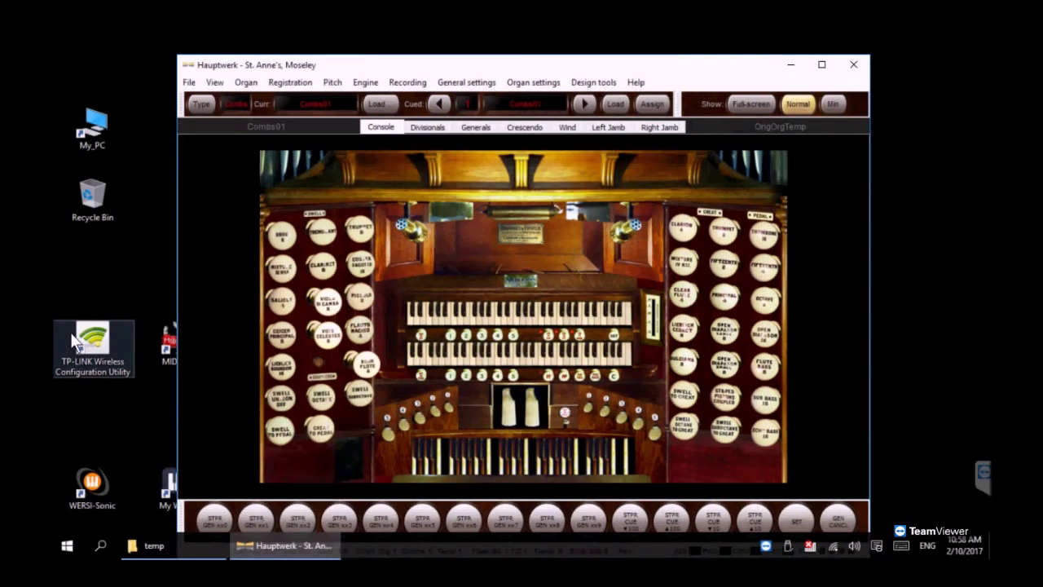
Step: In Organ Keyboards, give Pedal direct MIDI input from Hauptwerk VST Link on channel 3
click(527, 85)
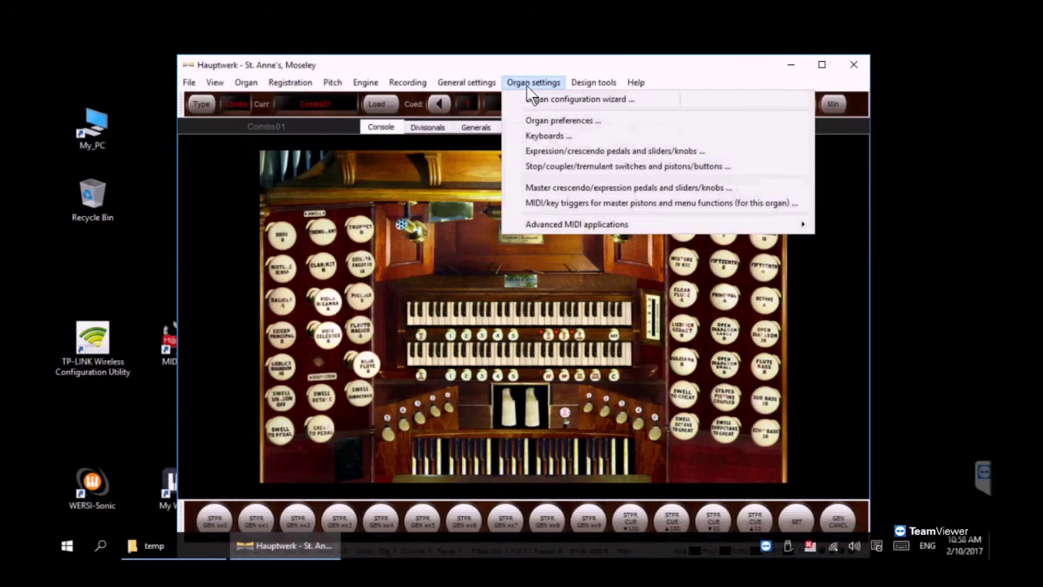
click(554, 139)
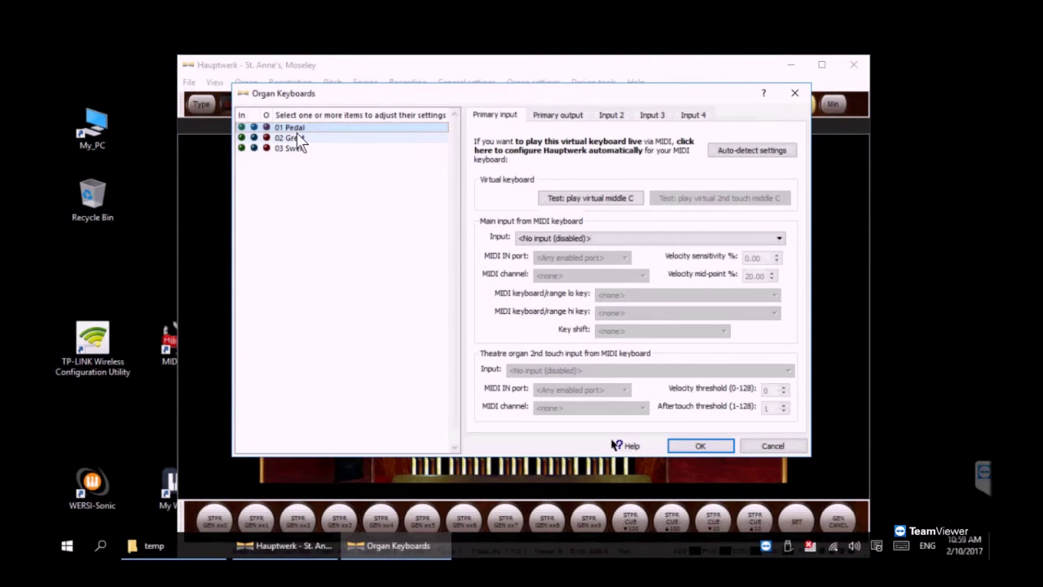
click(780, 238)
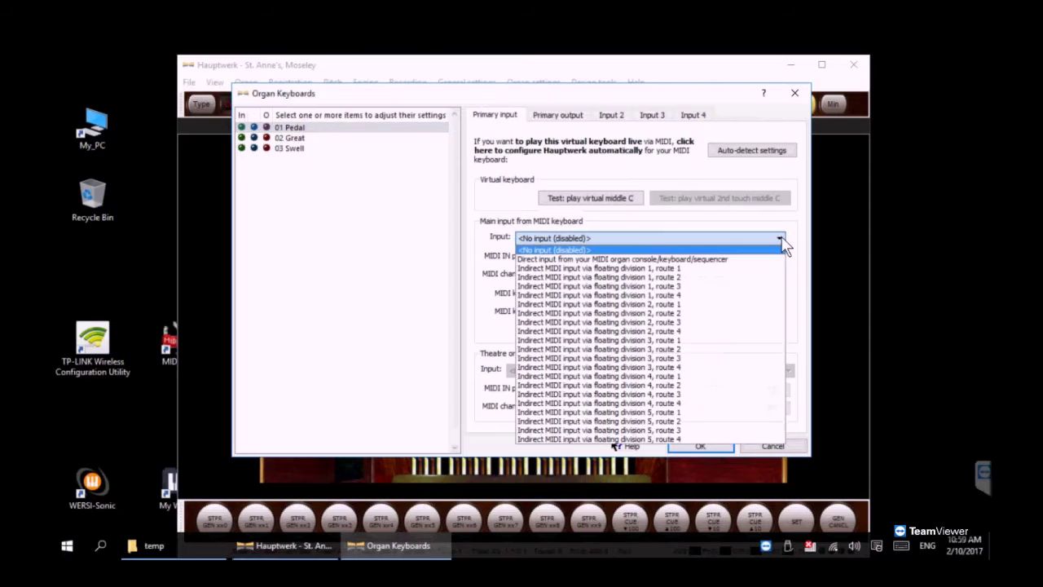
click(722, 261)
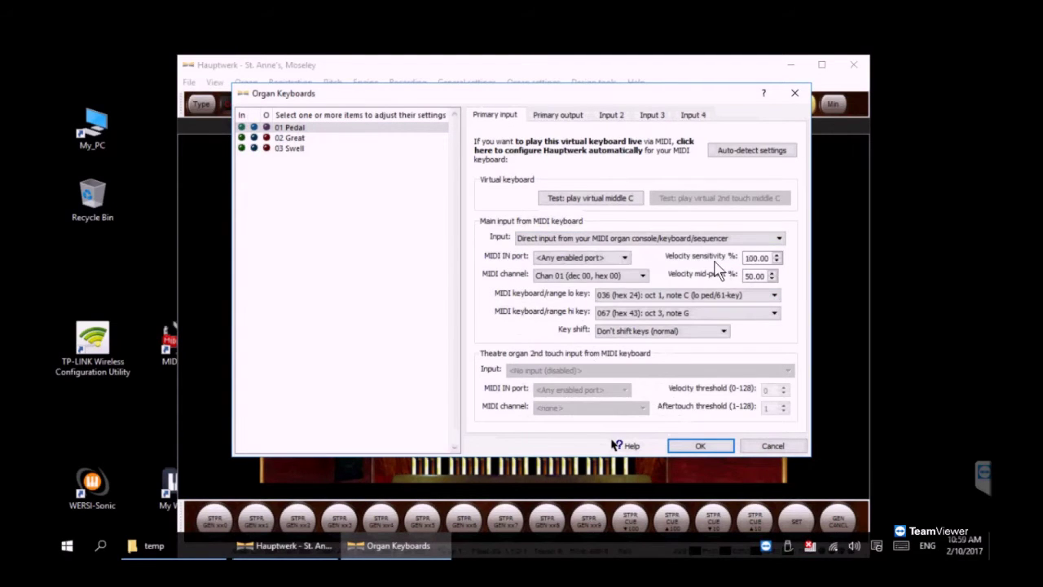
click(625, 259)
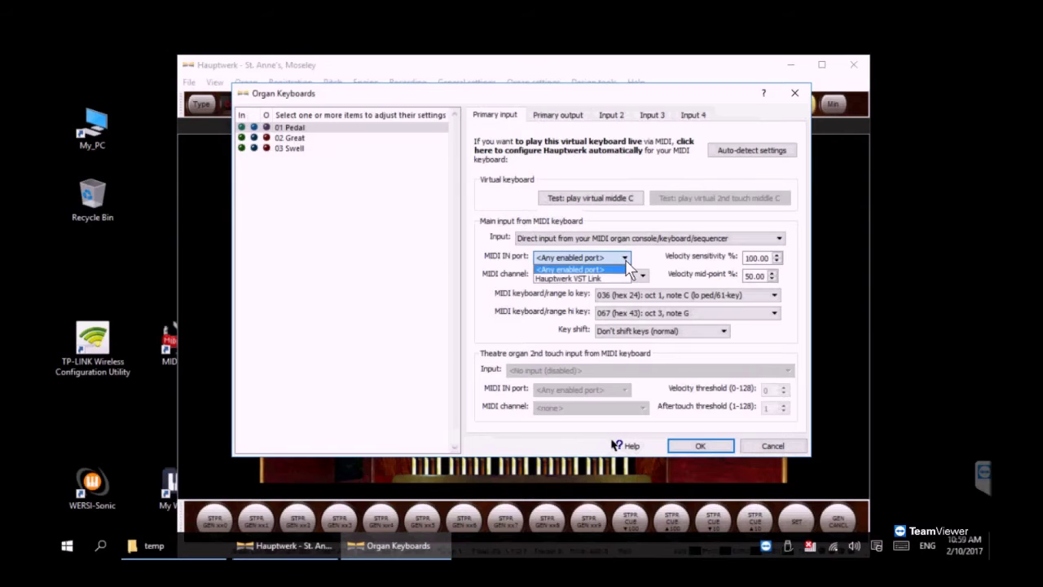
click(590, 280)
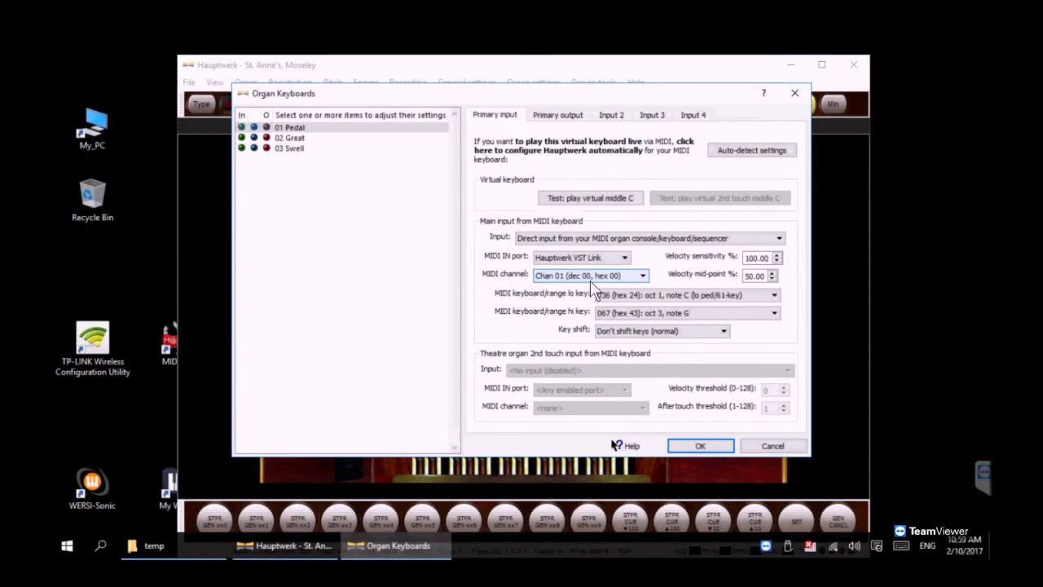
click(644, 278)
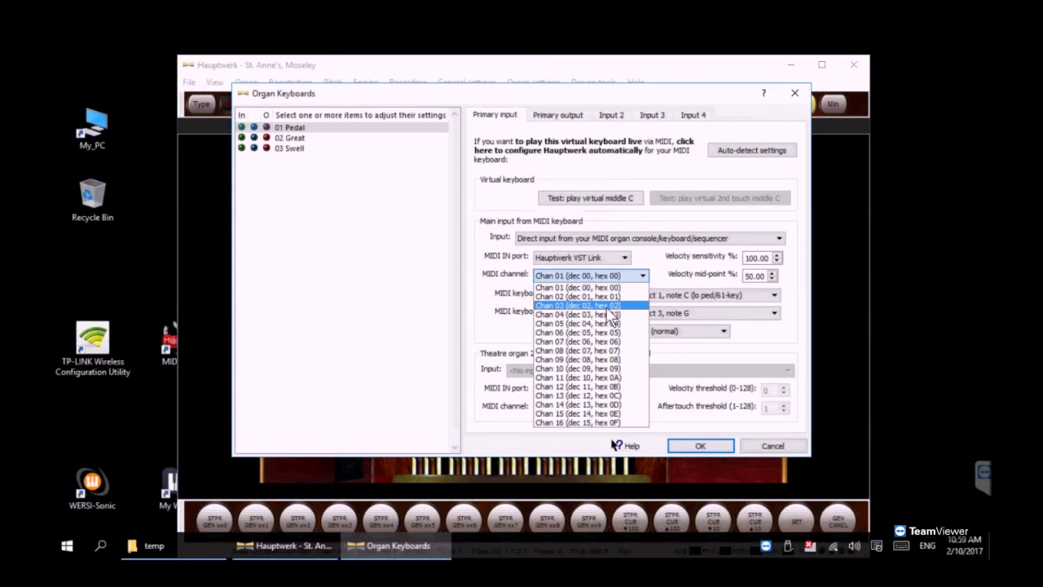
click(608, 307)
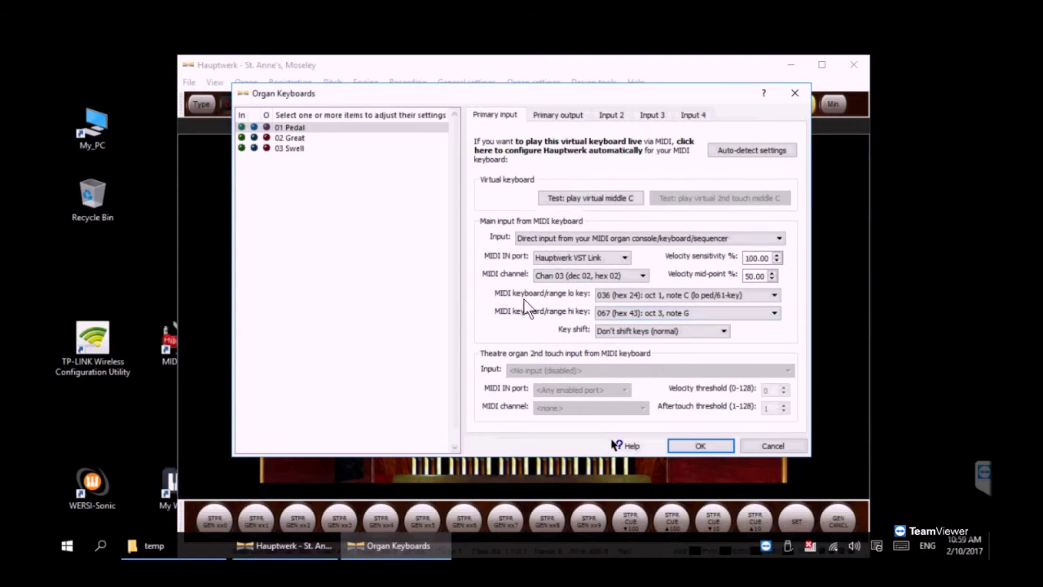
Step: Give Great direct MIDI input from Hauptwerk VST Link on channel 2
click(297, 140)
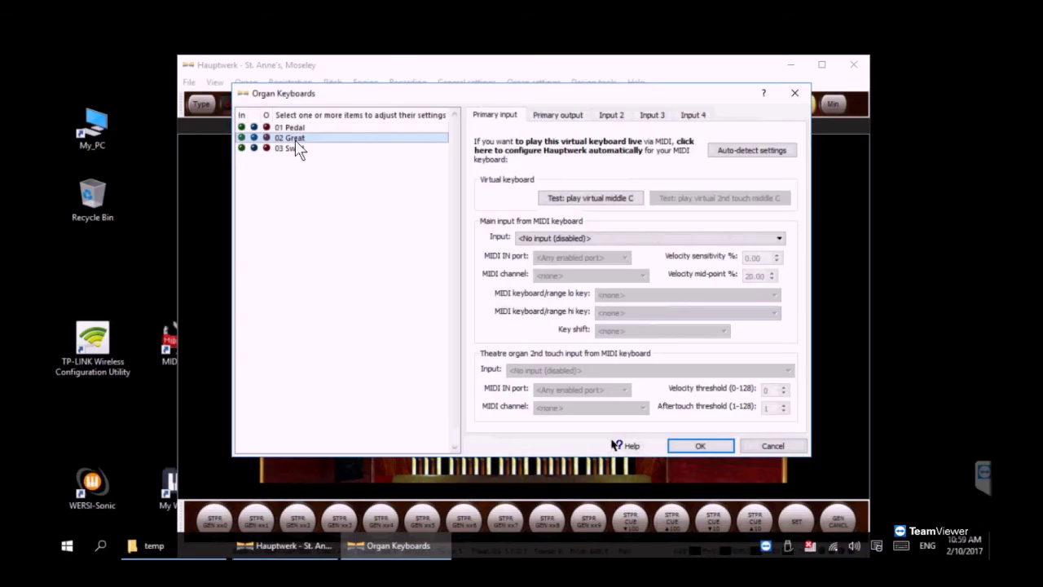
click(774, 243)
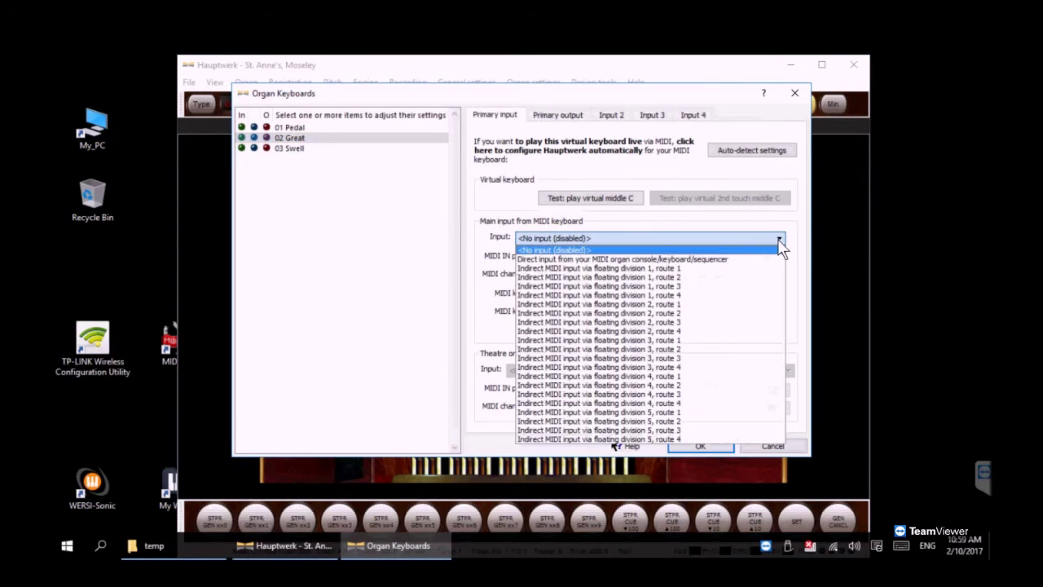
click(714, 261)
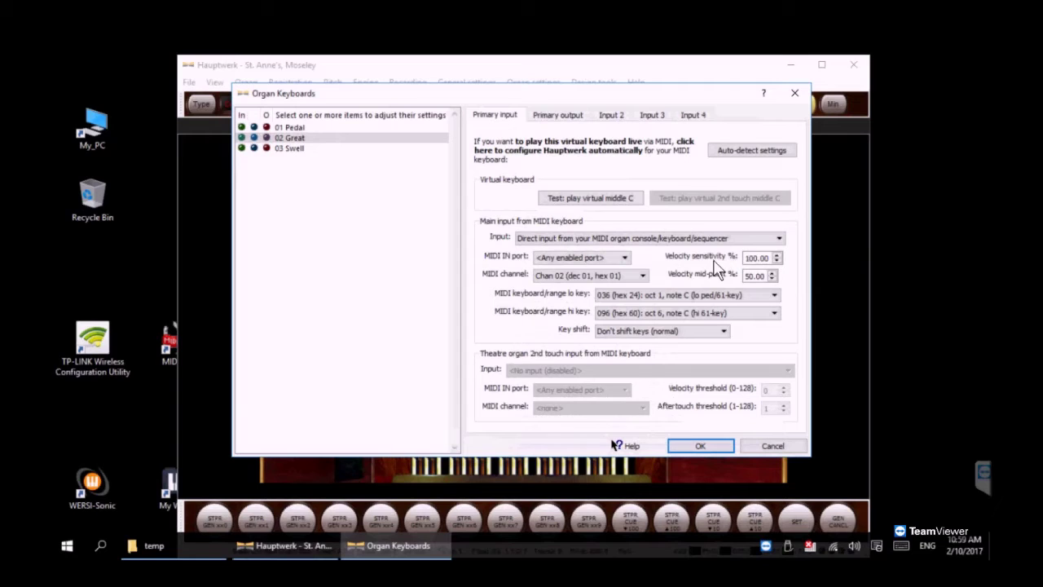
click(626, 259)
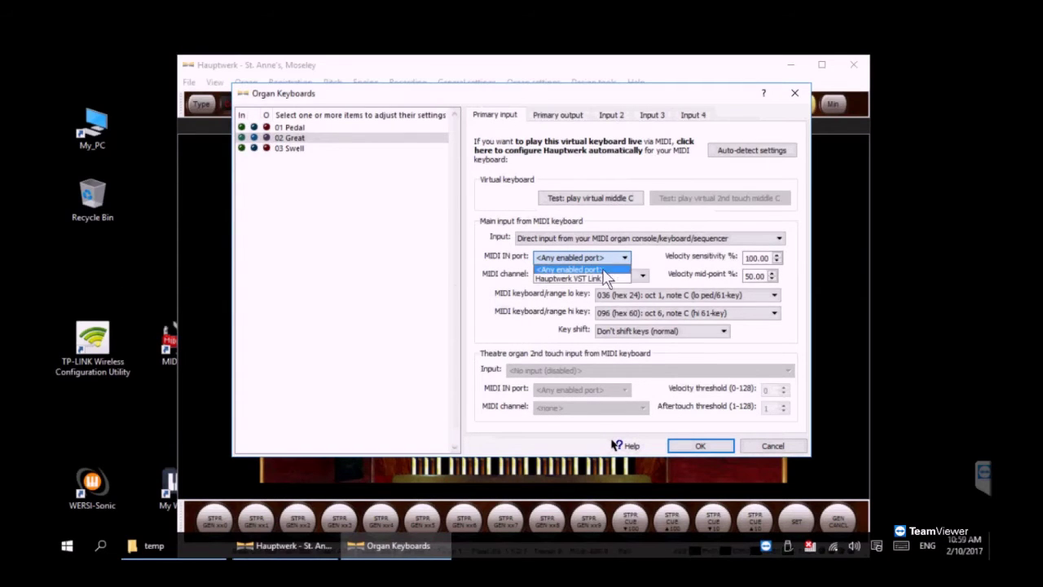
click(591, 280)
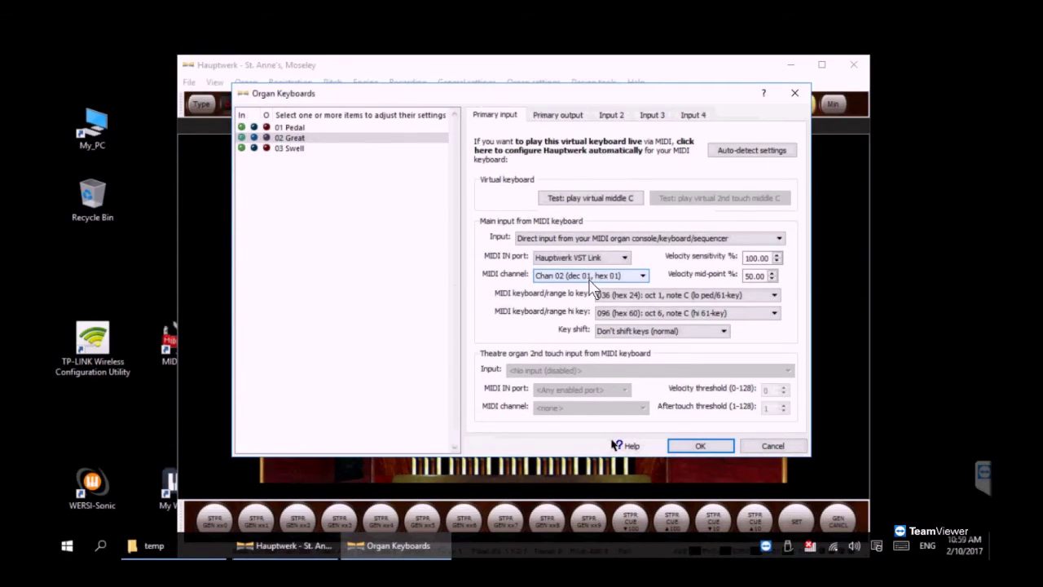
Step: Give Swell direct input from Hauptwerk VST Link on channel 1, then recheck Great and Pedal
click(292, 149)
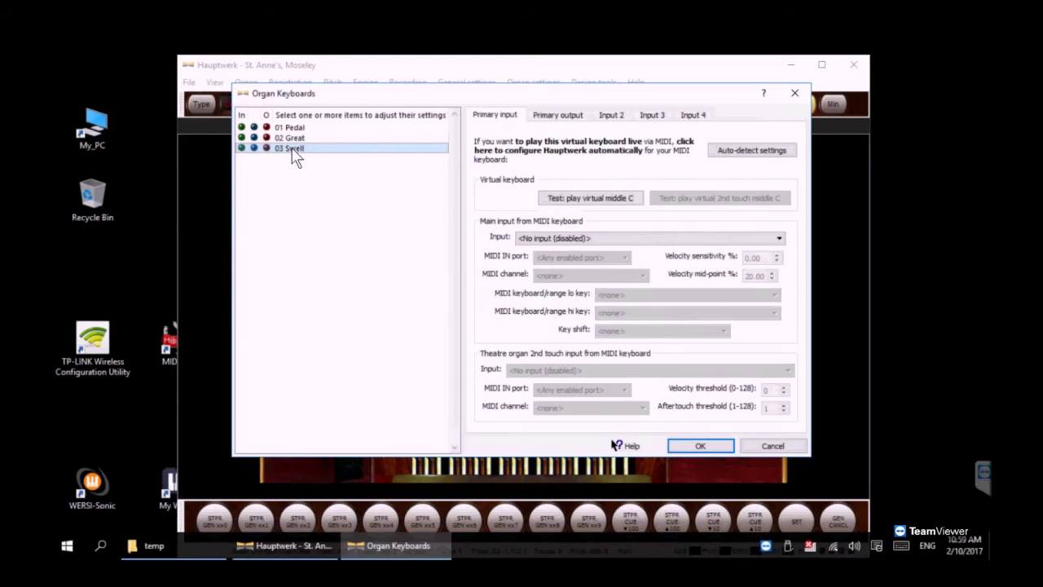
click(779, 239)
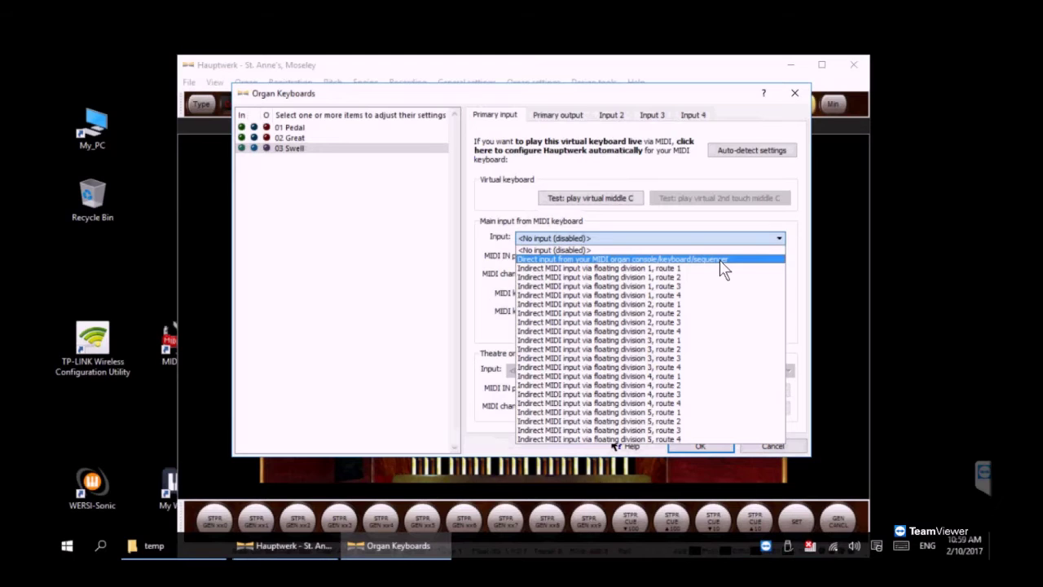
click(720, 261)
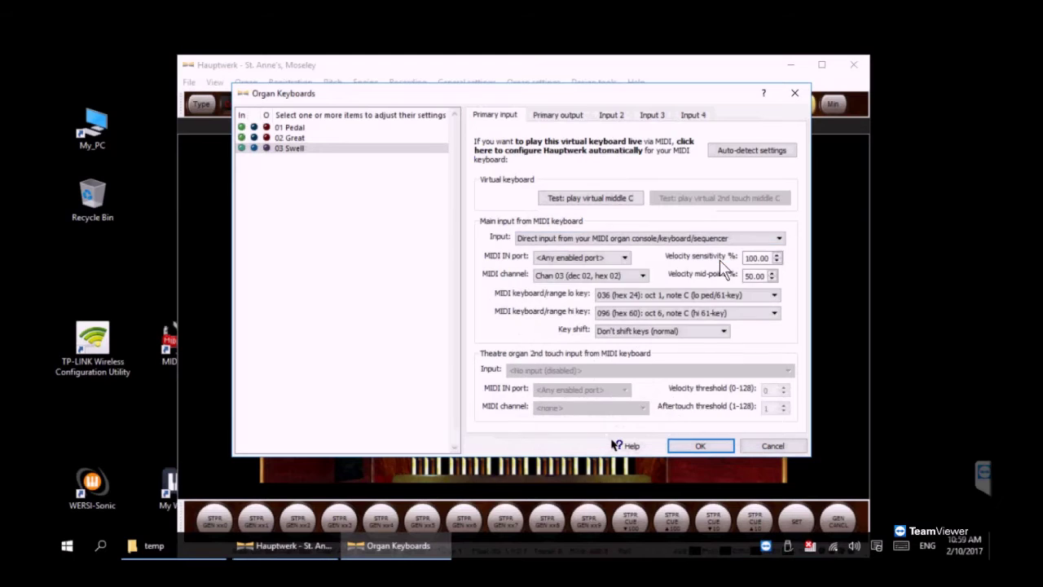
click(624, 258)
click(597, 280)
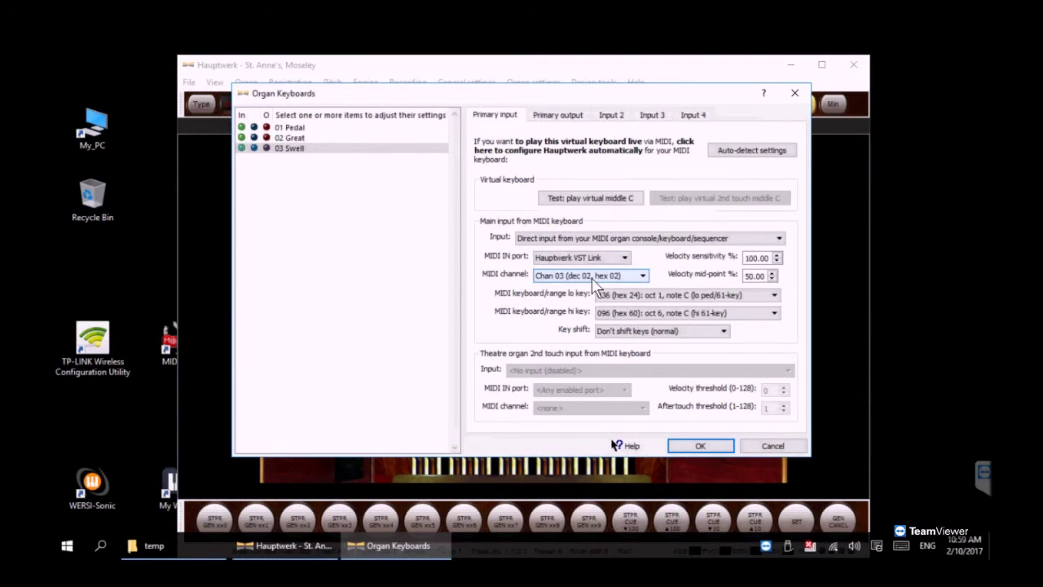
click(644, 278)
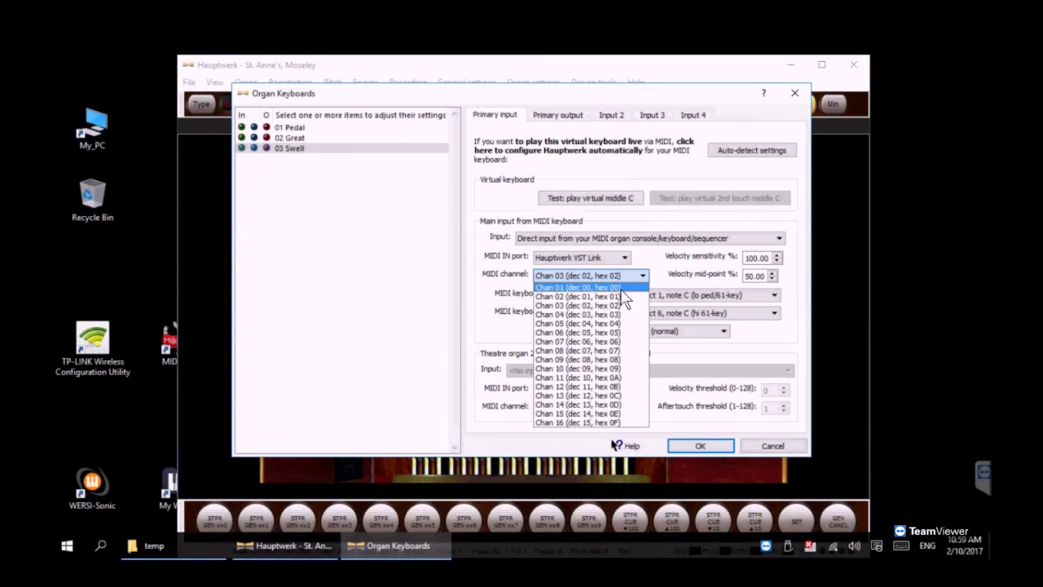
click(621, 289)
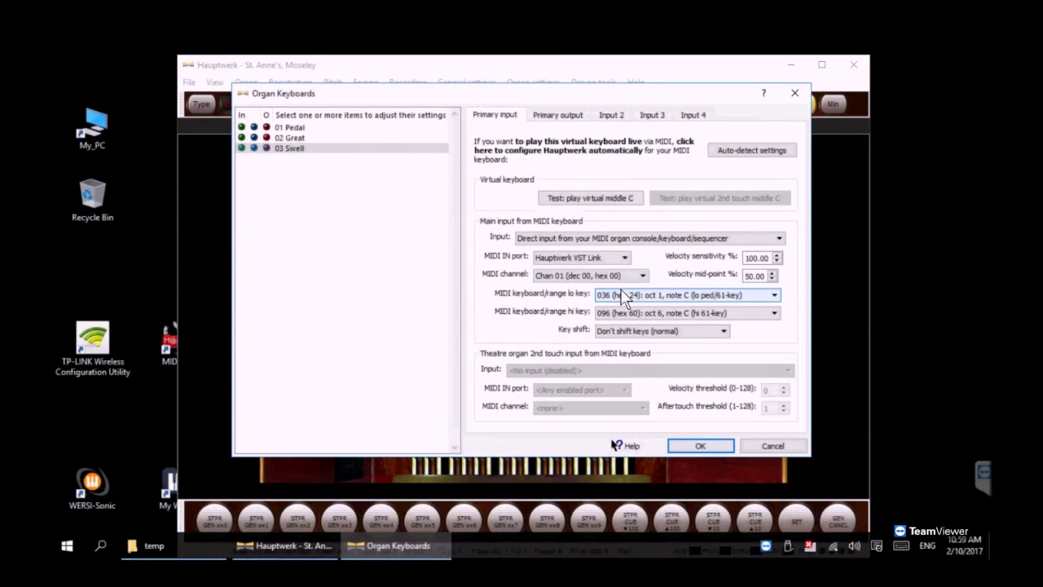
click(296, 140)
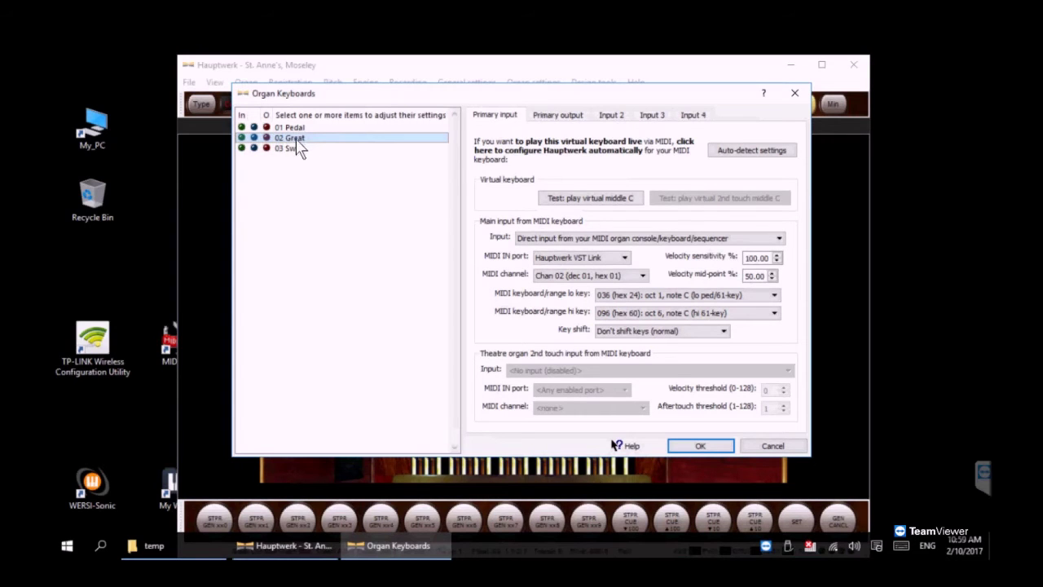
click(296, 129)
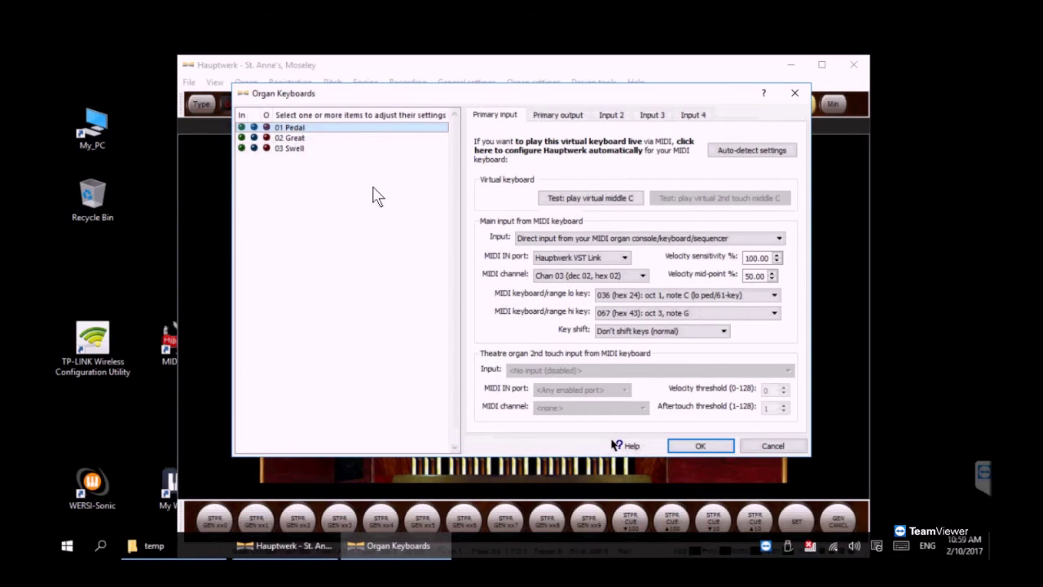
Step: Confirm the keyboard MIDI settings, exit Hauptwerk via File > Exit, and launch WERSI Sonic
click(699, 447)
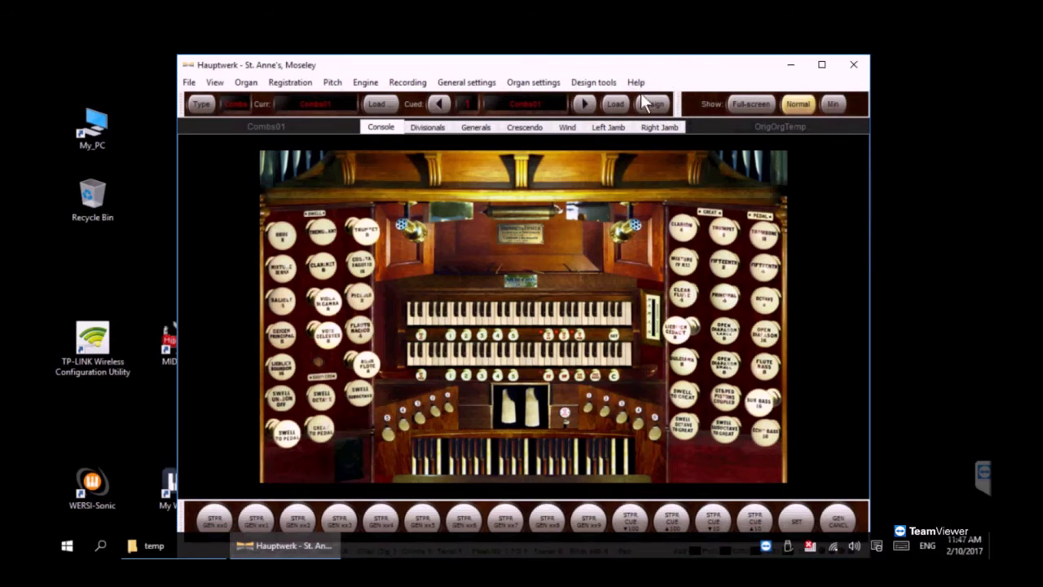
click(190, 83)
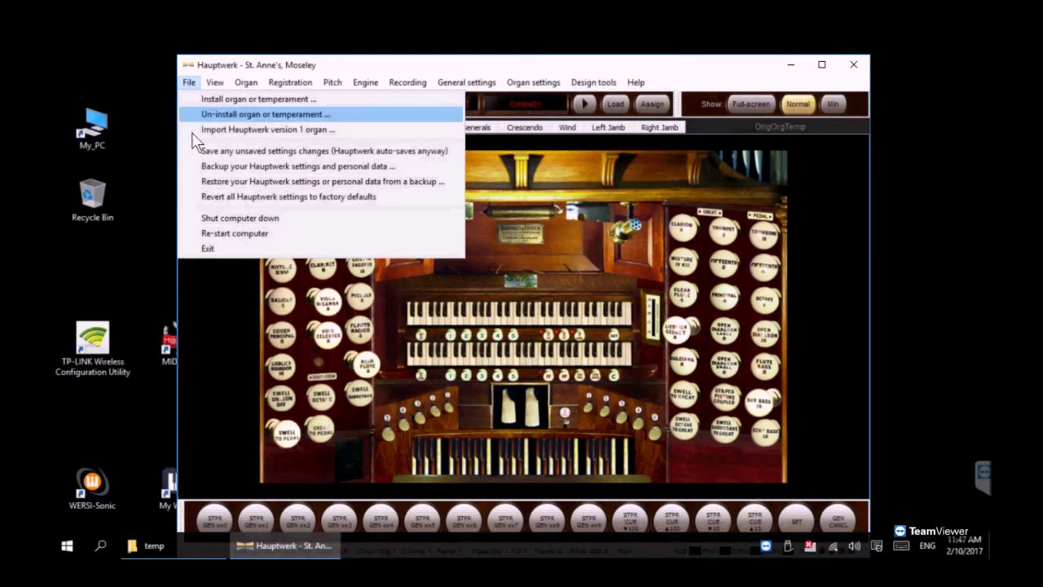
click(205, 249)
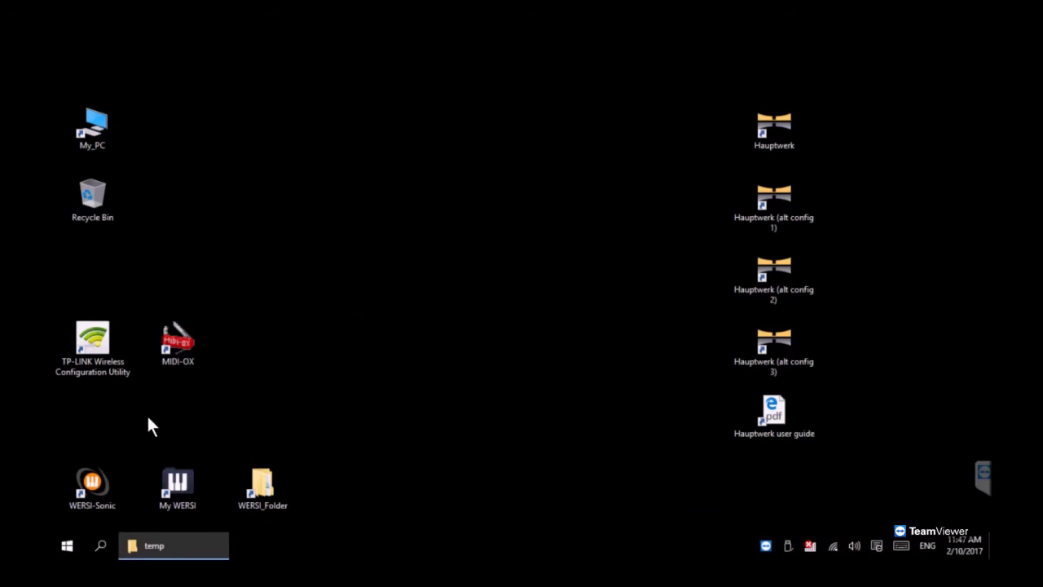
double_click(101, 485)
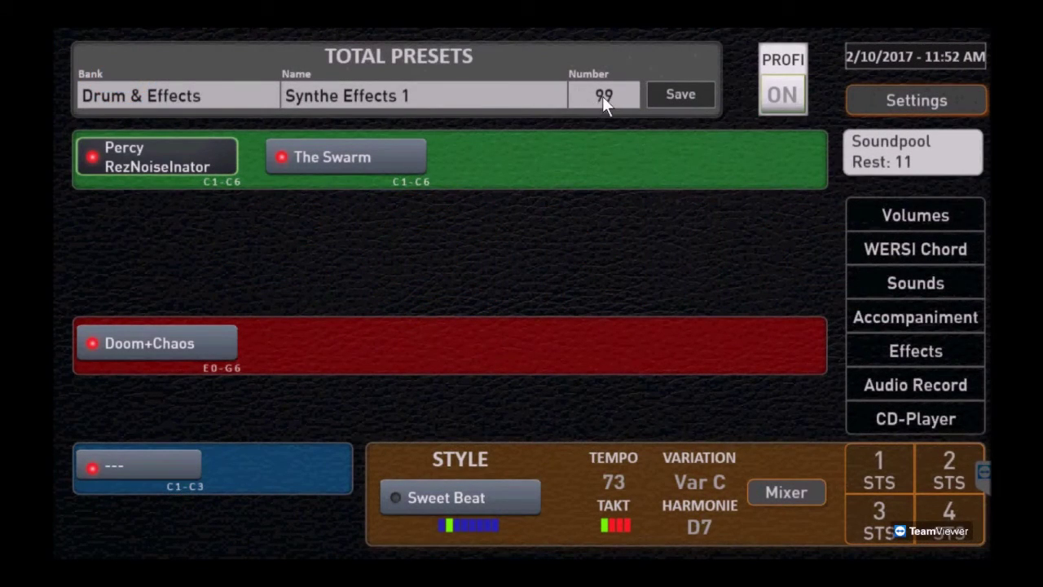
Step: Enter preset number 999 and load Total Preset 0999 'Hauptwerk' in WERSI OAX
click(602, 97)
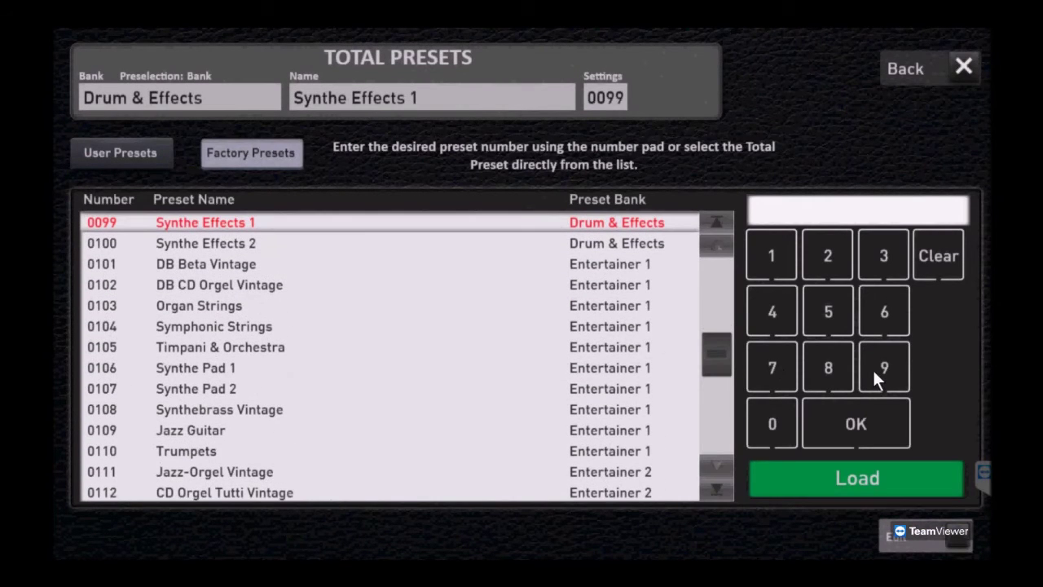
click(874, 377)
click(873, 367)
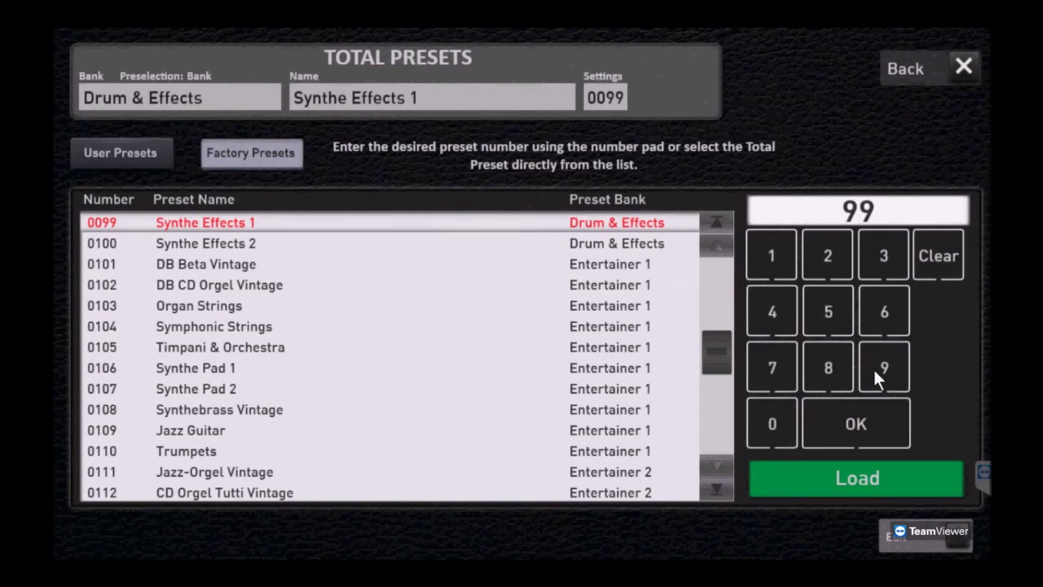
click(873, 366)
click(860, 423)
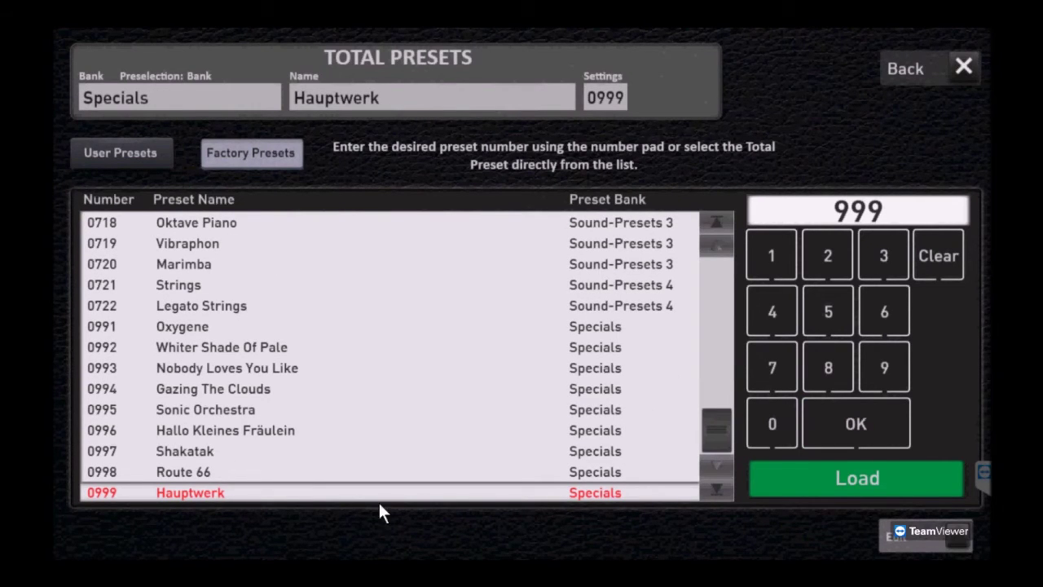
click(831, 480)
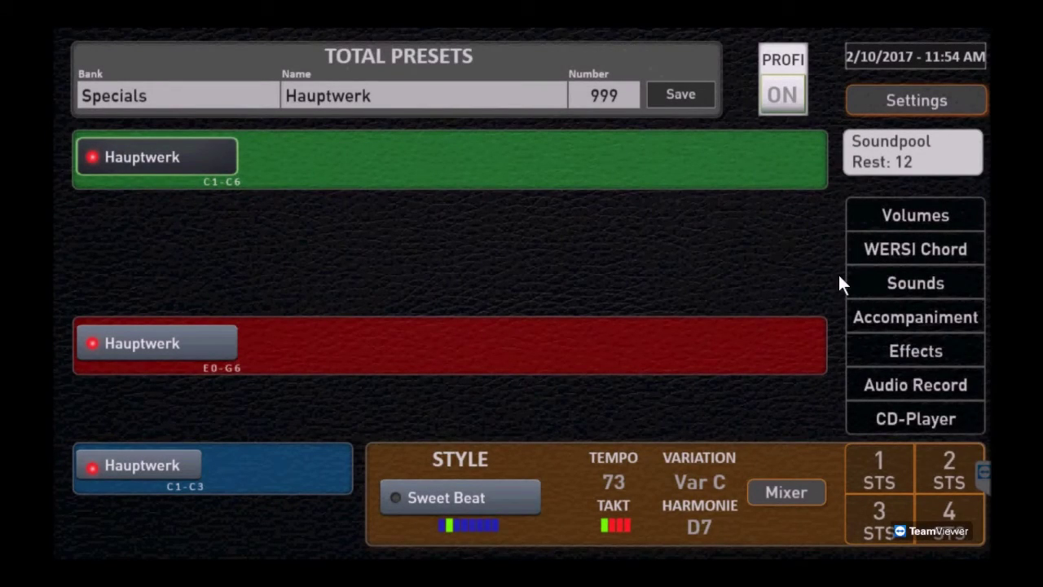
Step: In VST Settings on settings page 3/3, load the VST preset '2 - Standard 2 with Hauptwerk'
click(909, 108)
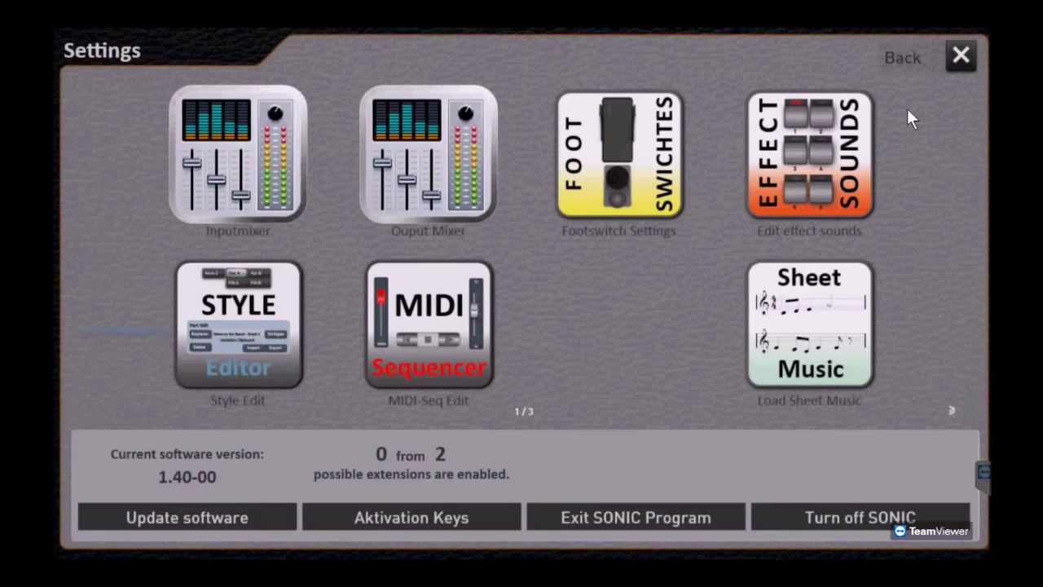
click(953, 411)
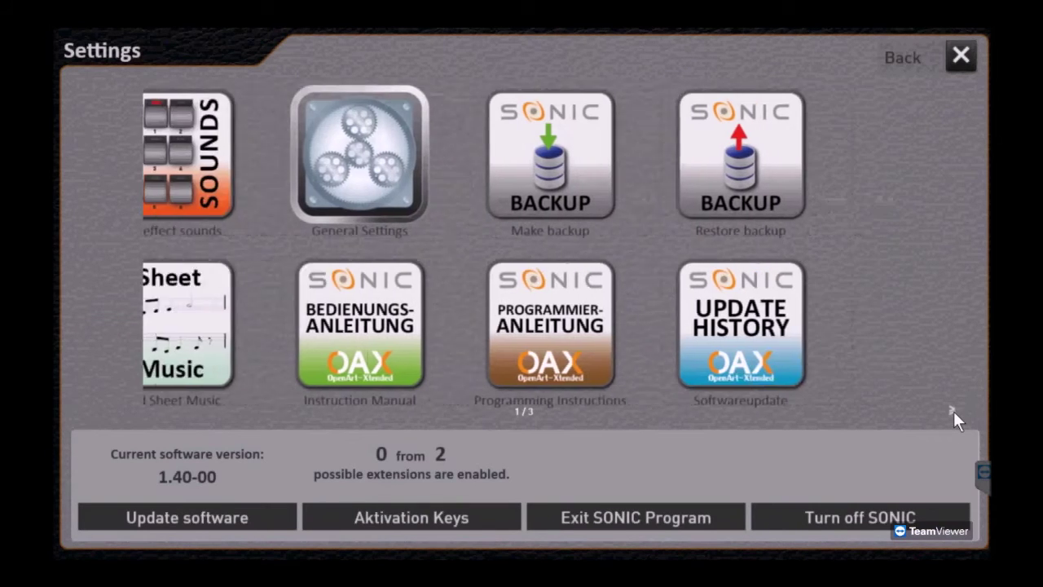
click(954, 411)
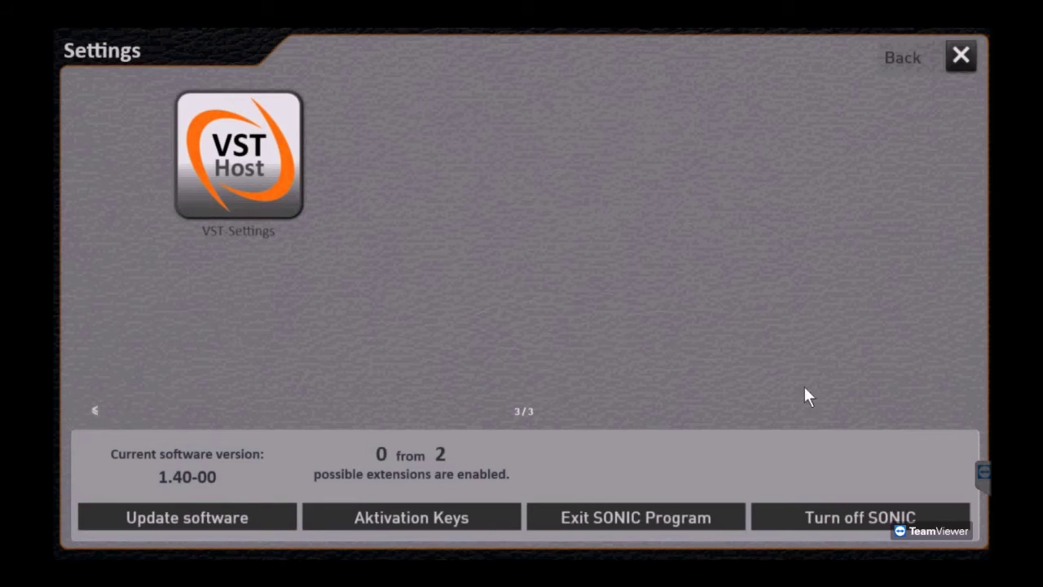
click(261, 197)
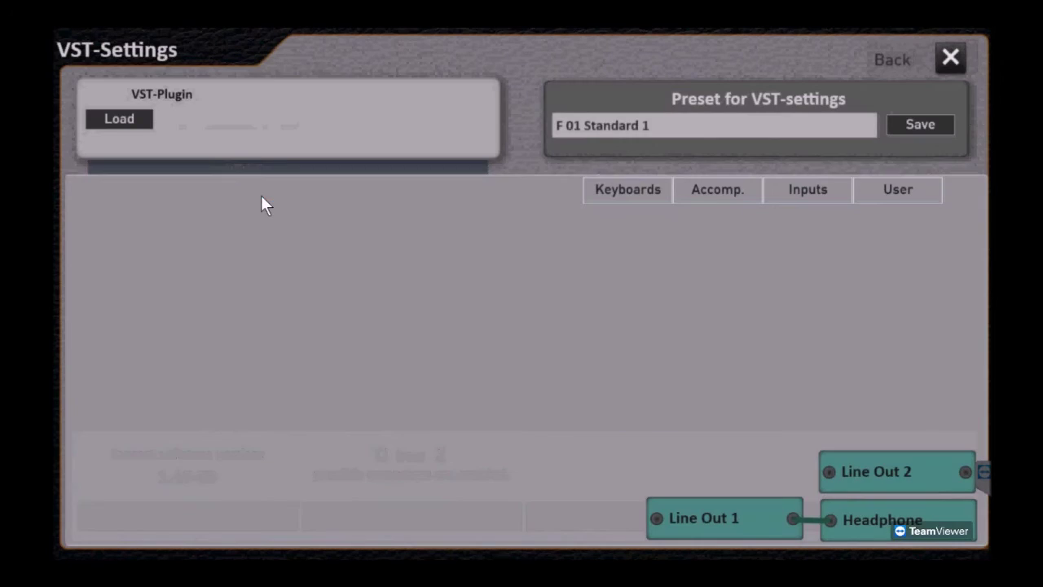
click(653, 134)
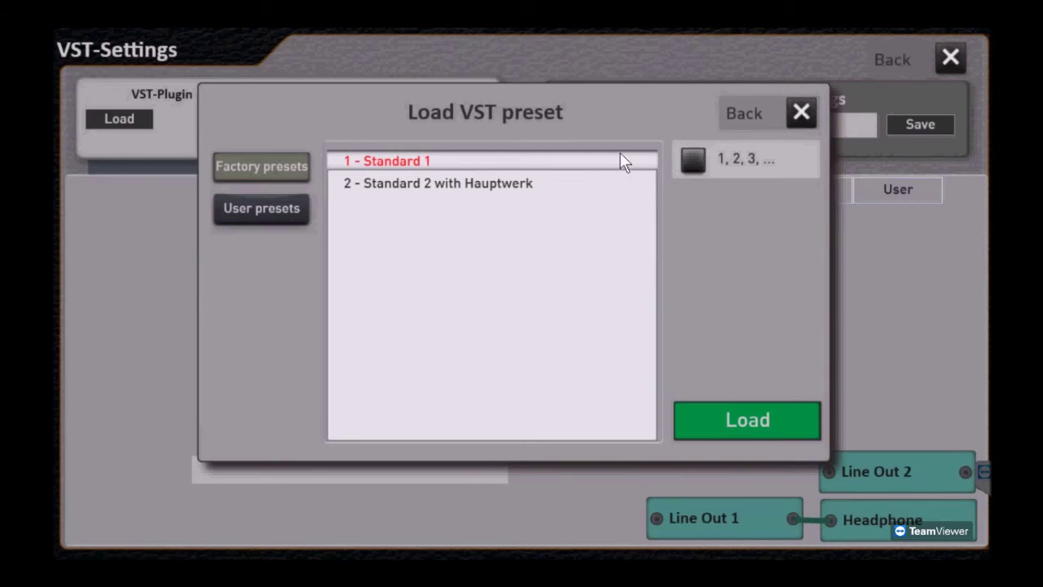
click(512, 184)
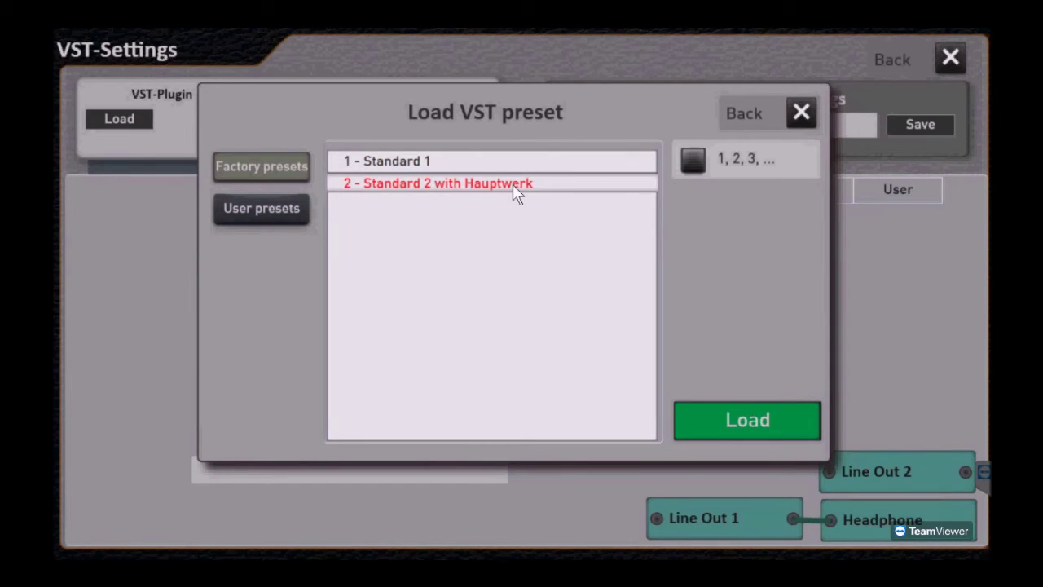
click(757, 425)
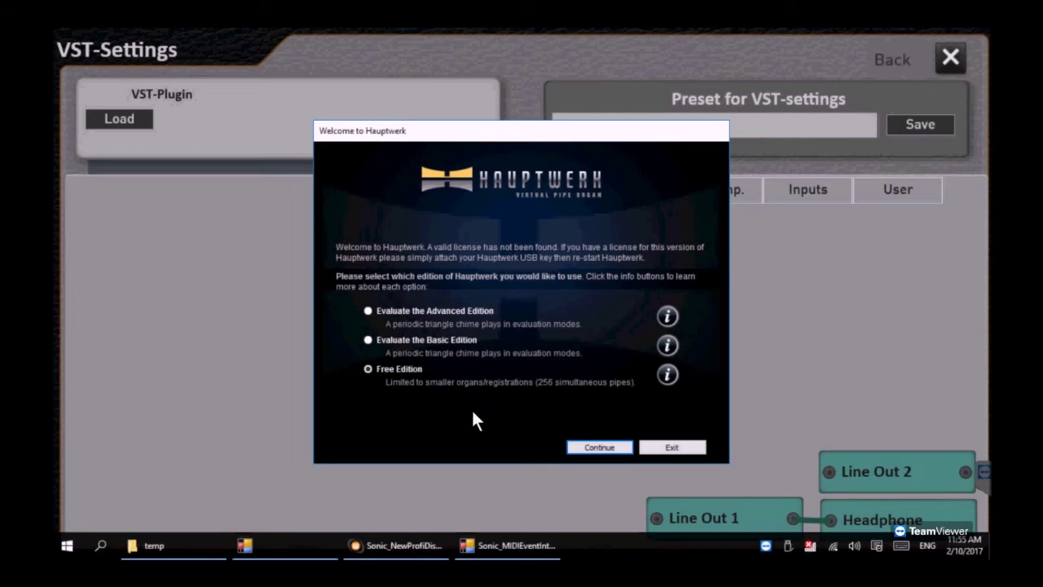
Step: Continue past the Hauptwerk welcome screen, load the StAnnesMoseley organ, and bring Hauptwerk forward
click(616, 444)
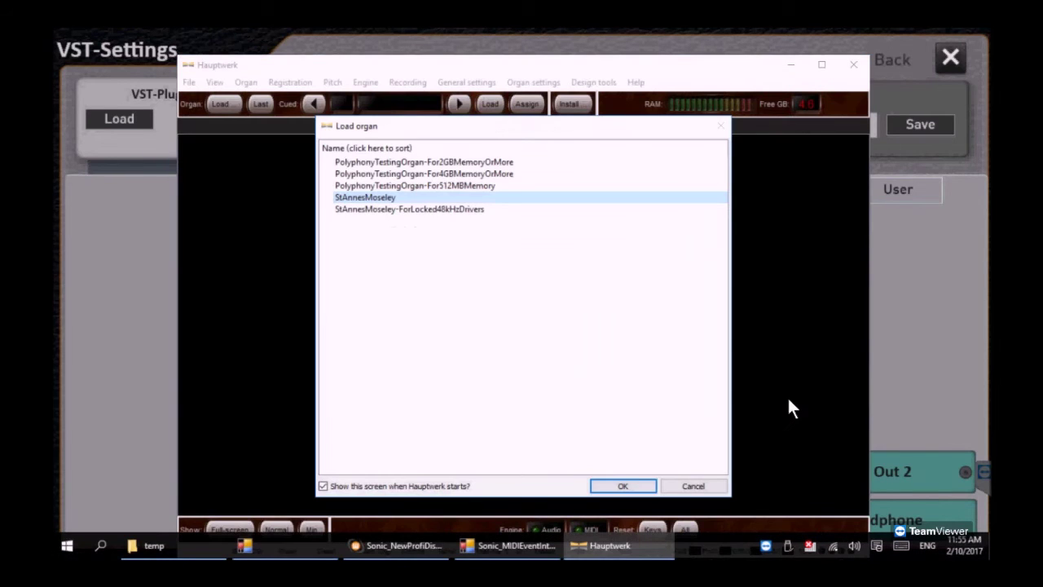
click(625, 488)
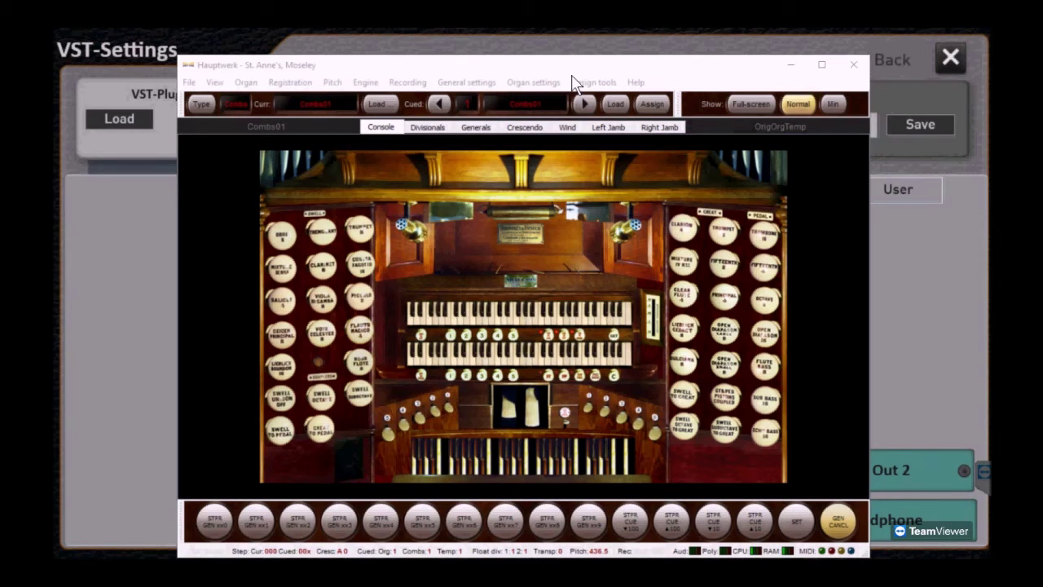
click(575, 81)
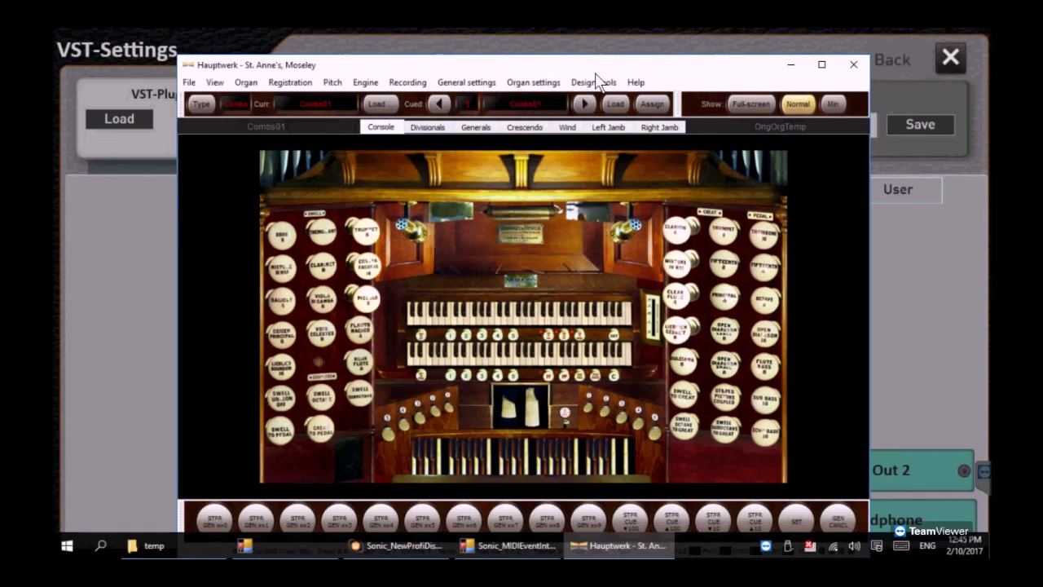
Step: Set the 02 Crescendo pedal input to MIDI control changes on the Hauptwerk VST Link port
click(544, 90)
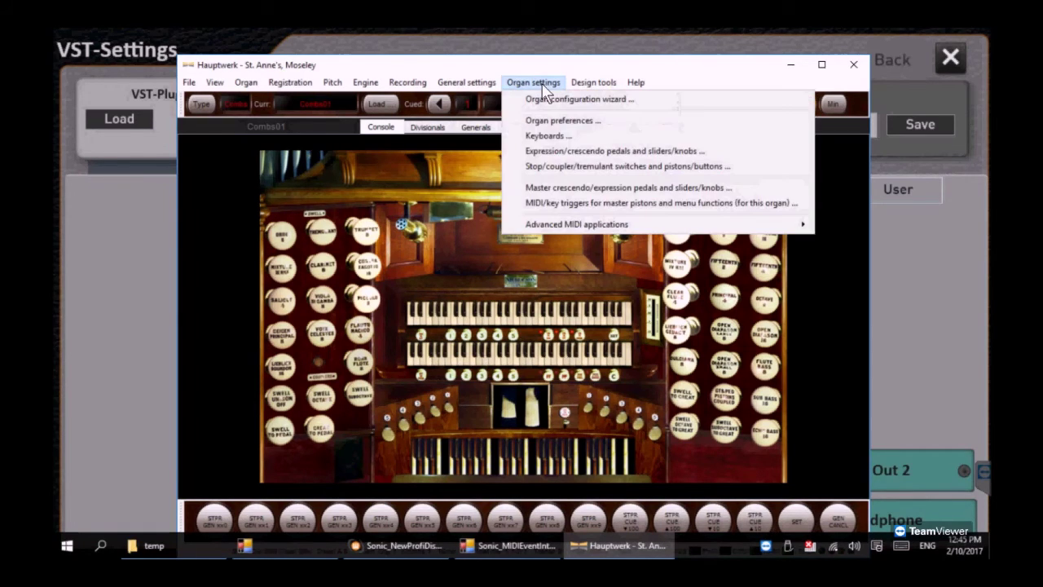
click(582, 152)
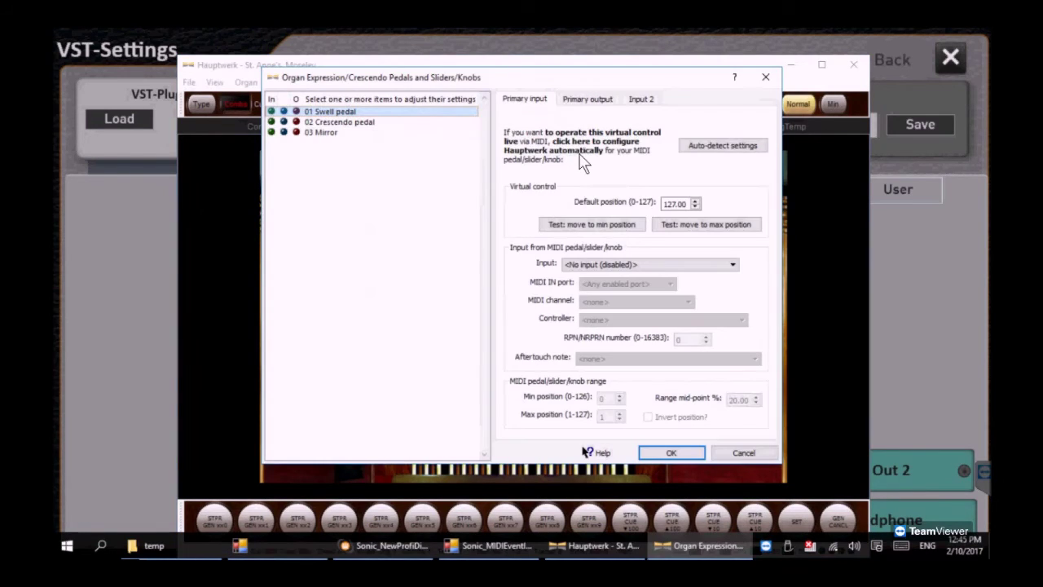
click(359, 122)
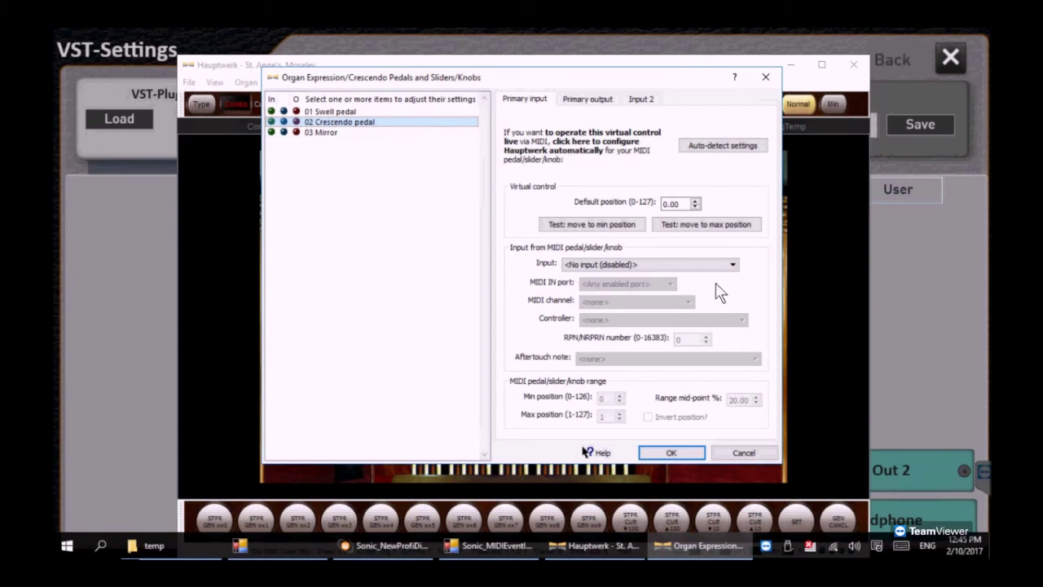
click(732, 265)
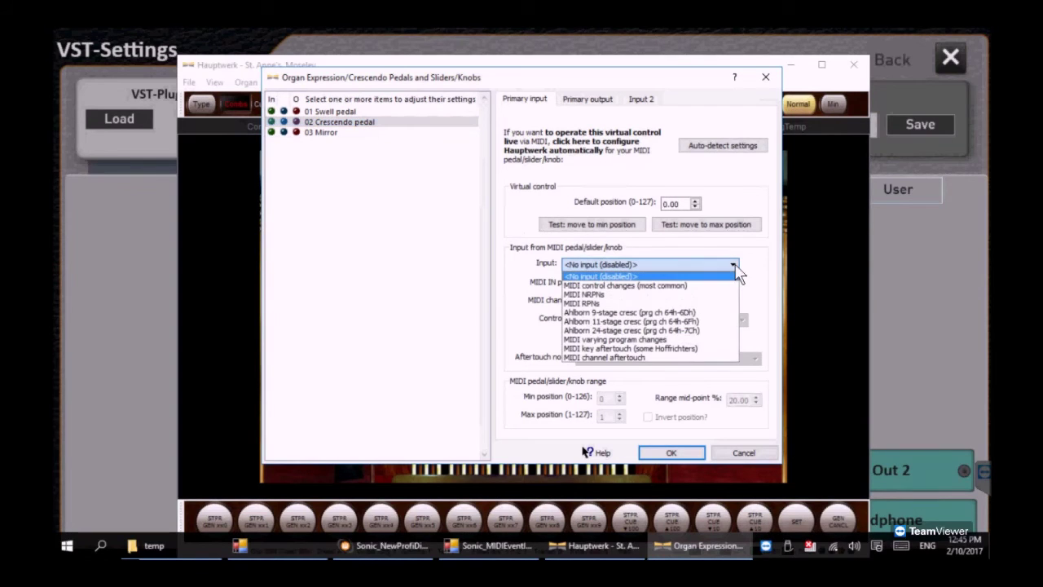
click(680, 286)
click(669, 284)
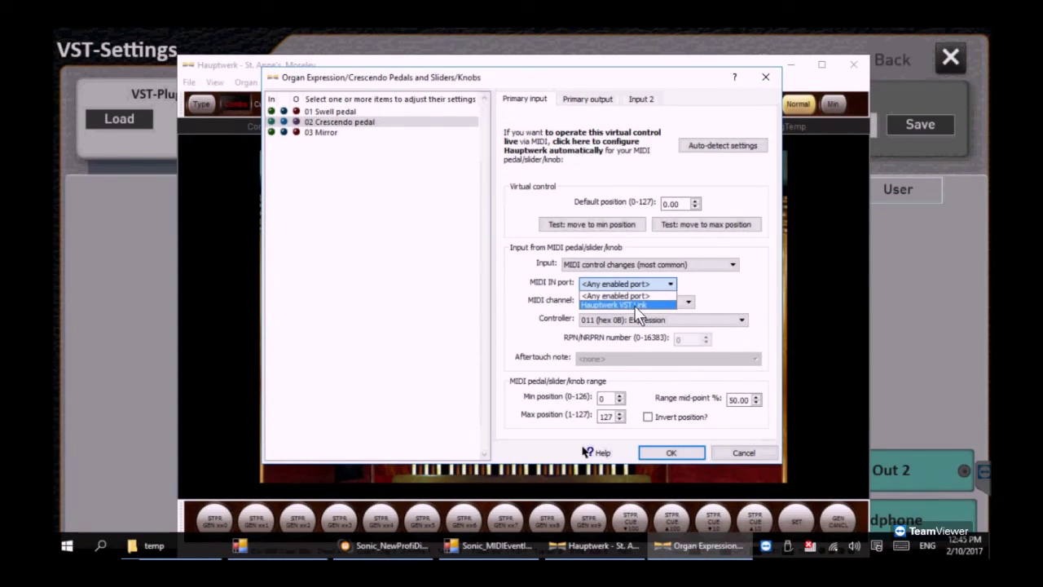
click(636, 305)
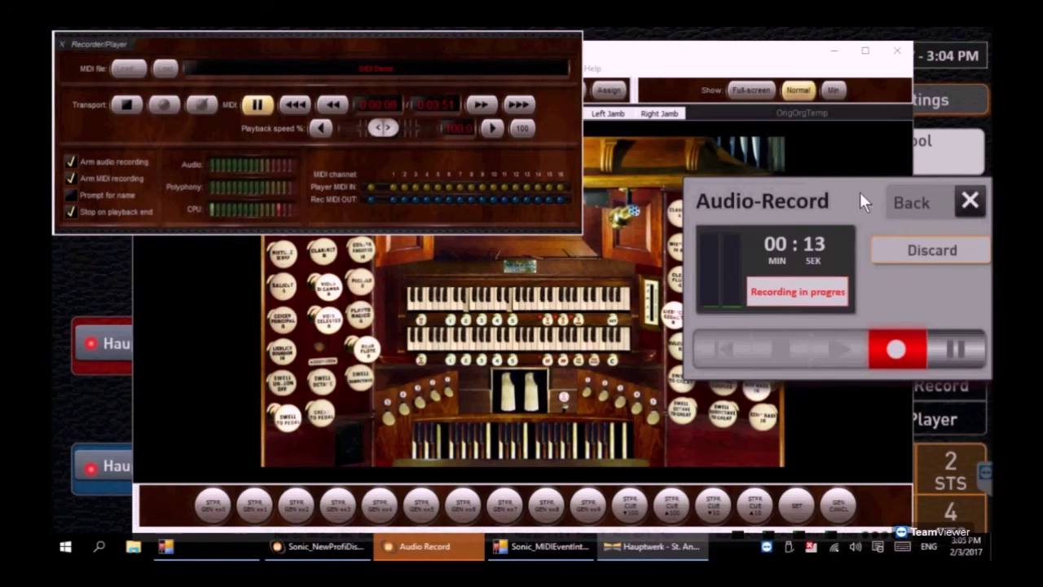
Step: Move the Audio-Record panel to the top of the screen while the demo keeps playing
drag(860, 192, 854, 41)
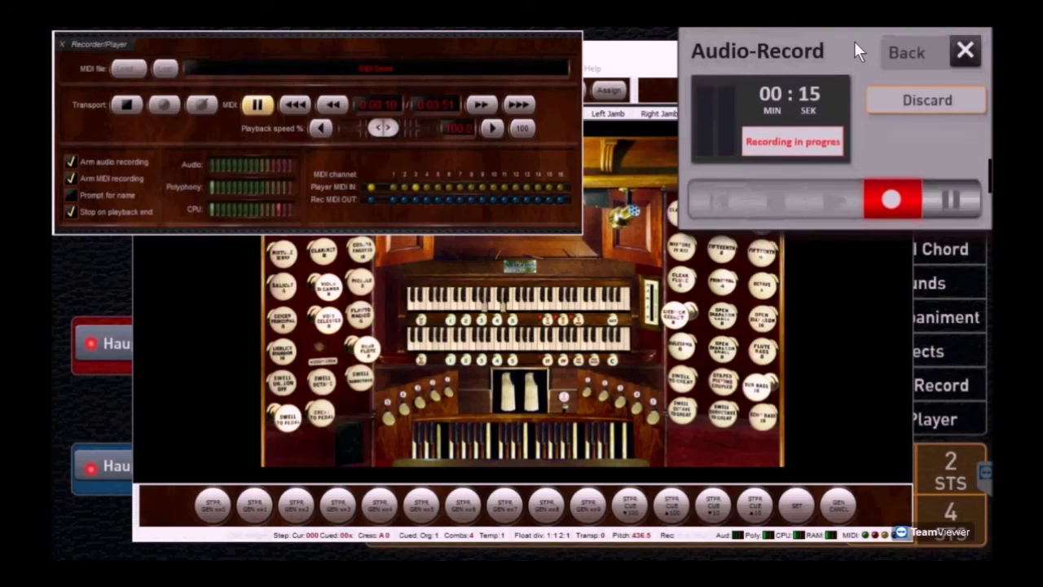